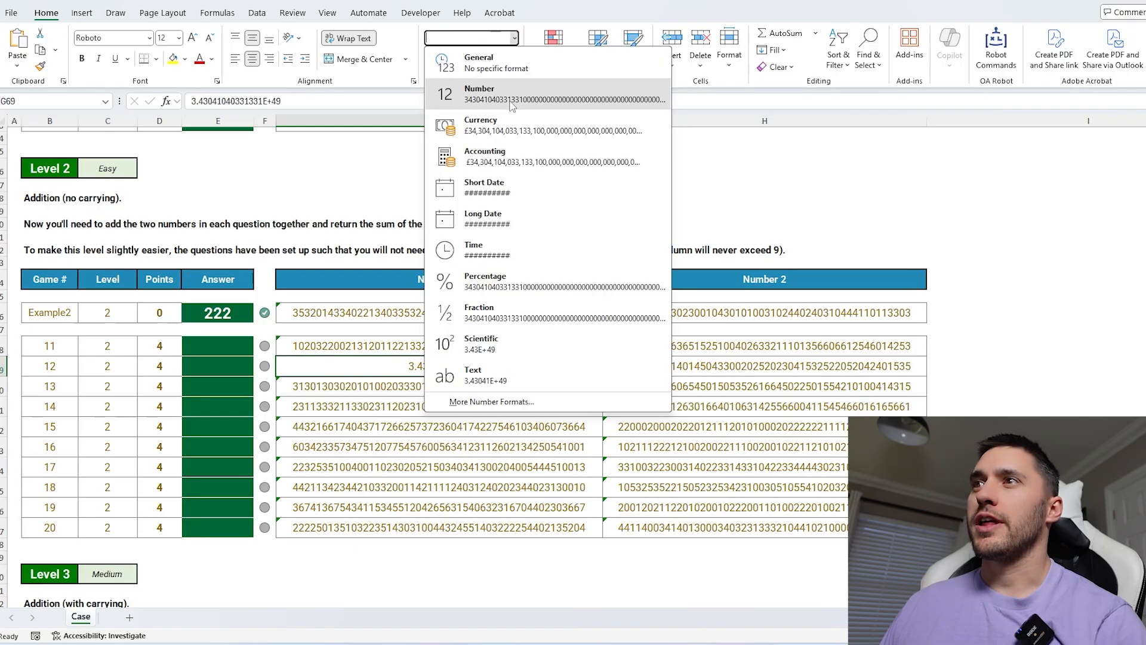
Apply Number format to question 12's first number, then undo the last five changes.
click(507, 95)
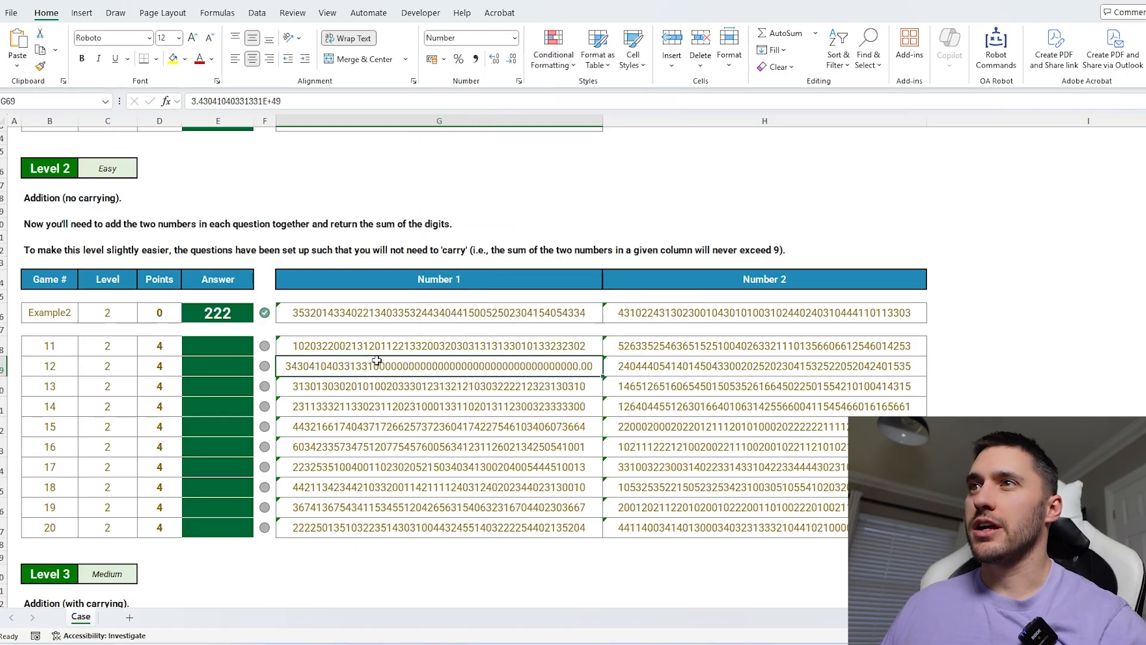
key(ctrl+z)
key(ctrl+z)
key(ctrl+z)
key(ctrl+z)
key(ctrl+z)
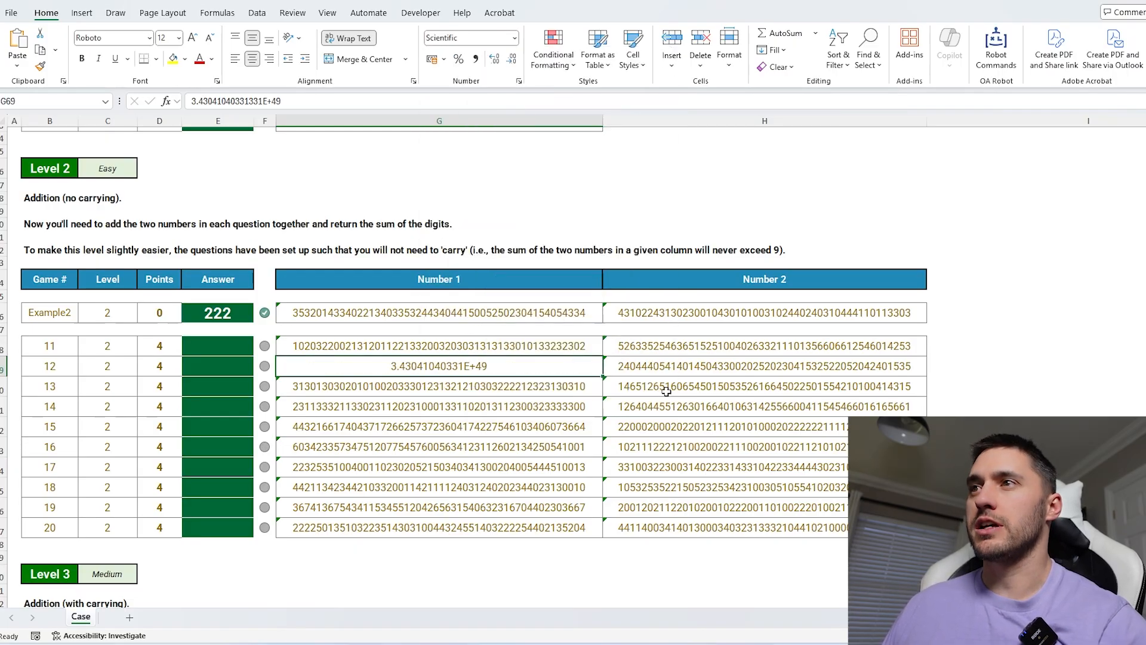
key(ctrl+z)
key(ctrl+z)
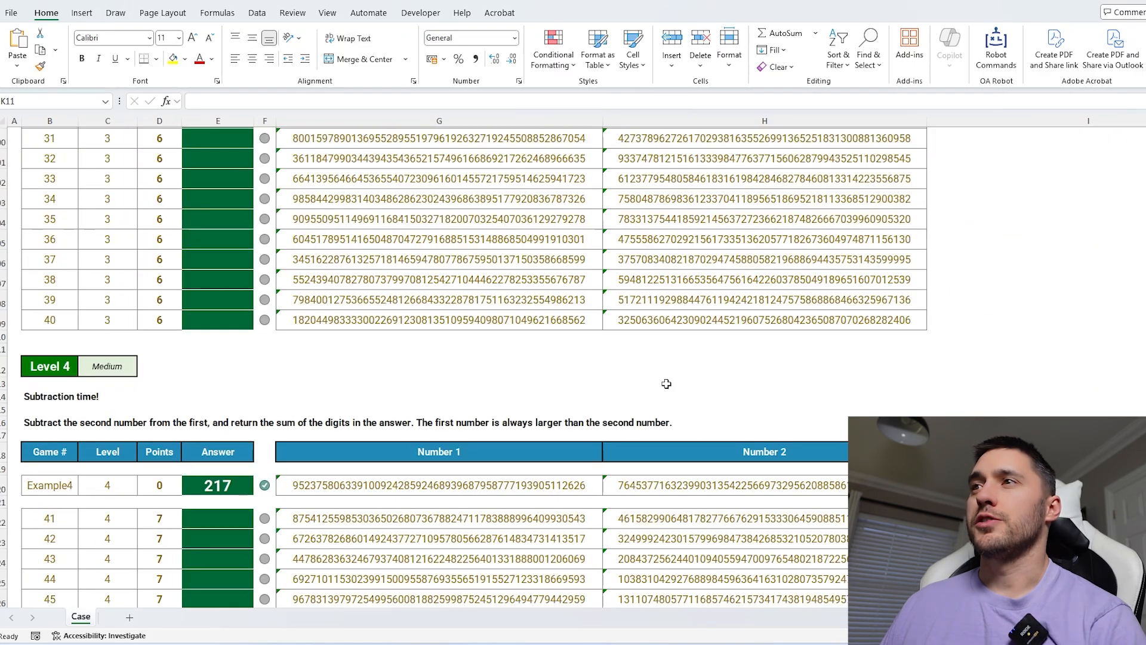
Inspect the long numbers in the level 3, level 7 and level 1 question tables.
click(471, 260)
drag(472, 261, 705, 272)
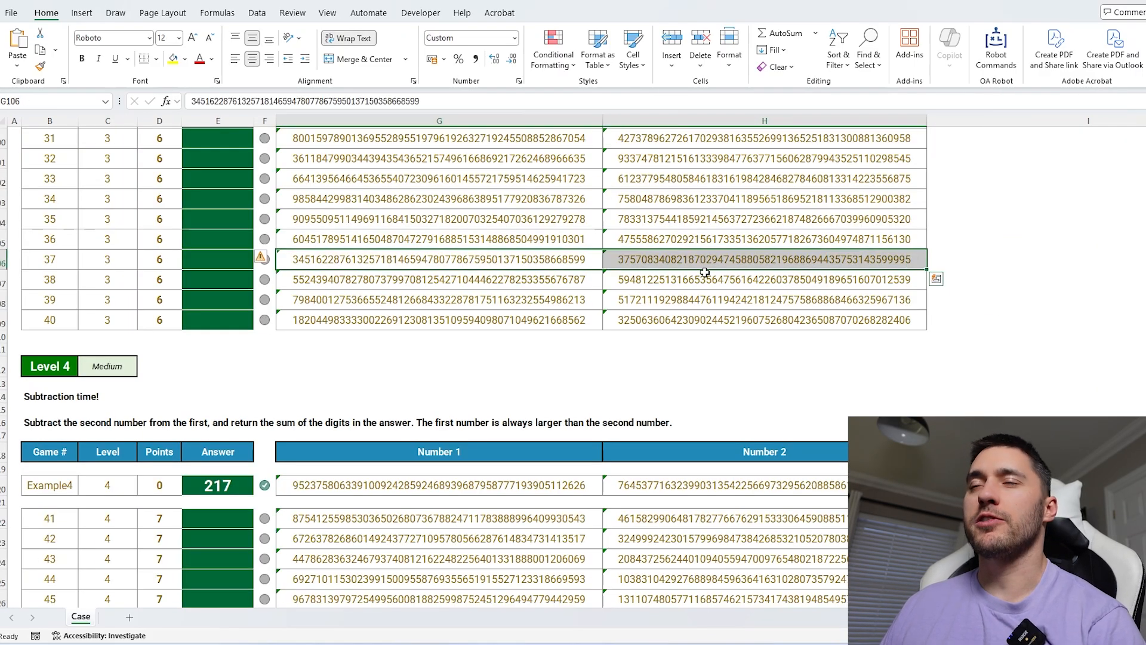
click(967, 256)
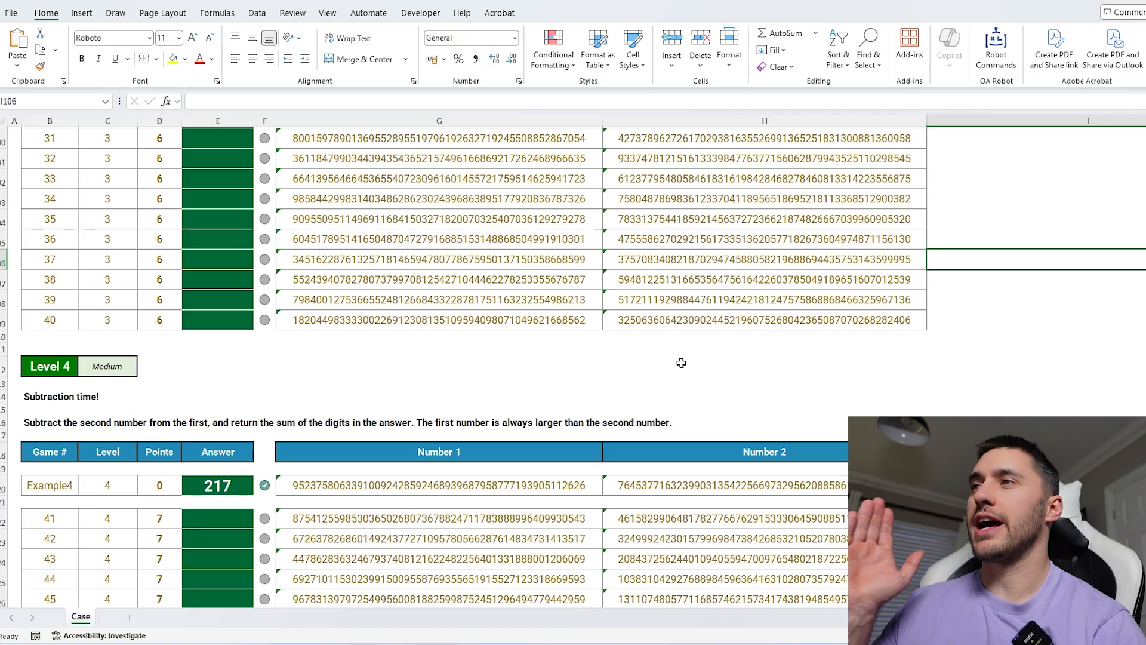
click(588, 285)
click(860, 285)
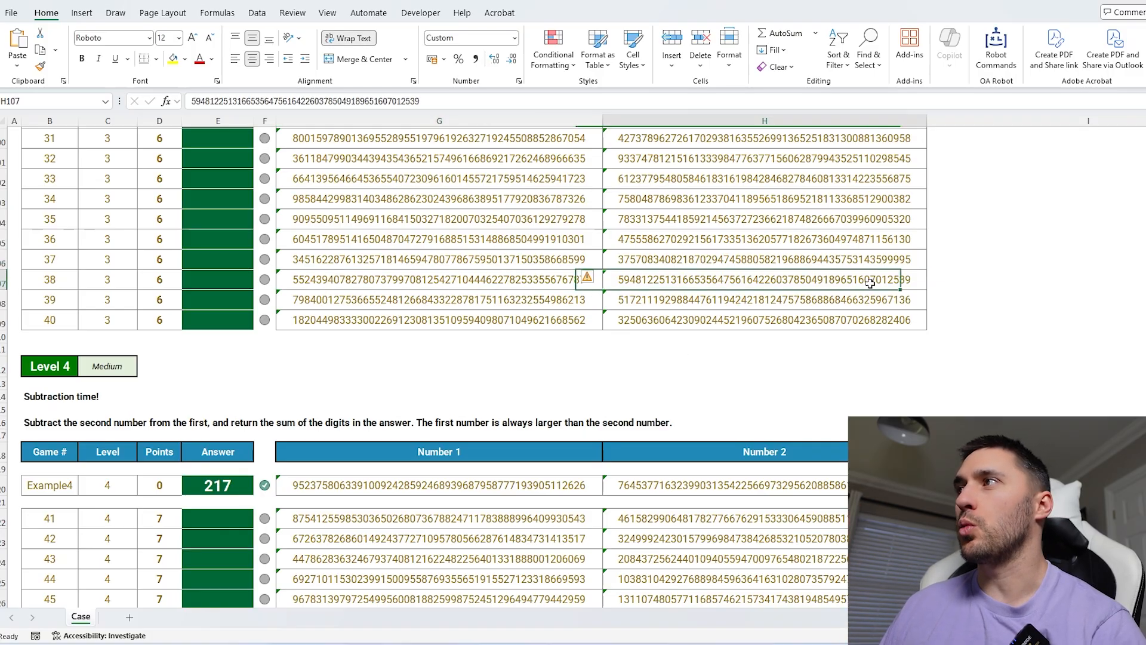
click(868, 365)
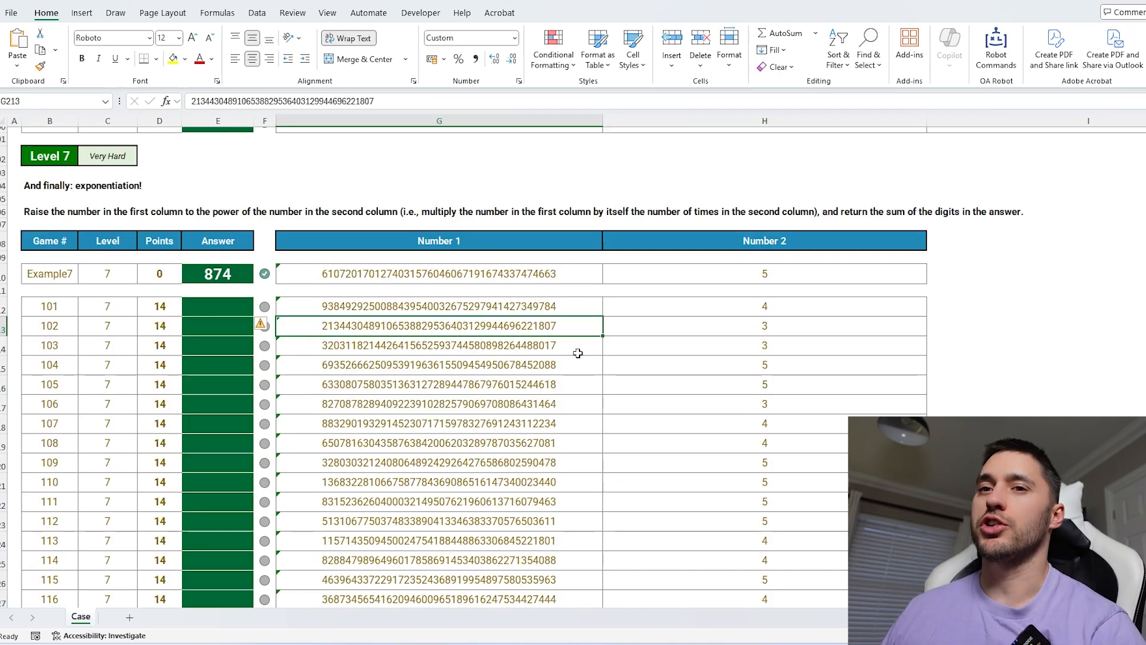
scroll(657, 358, up, 20)
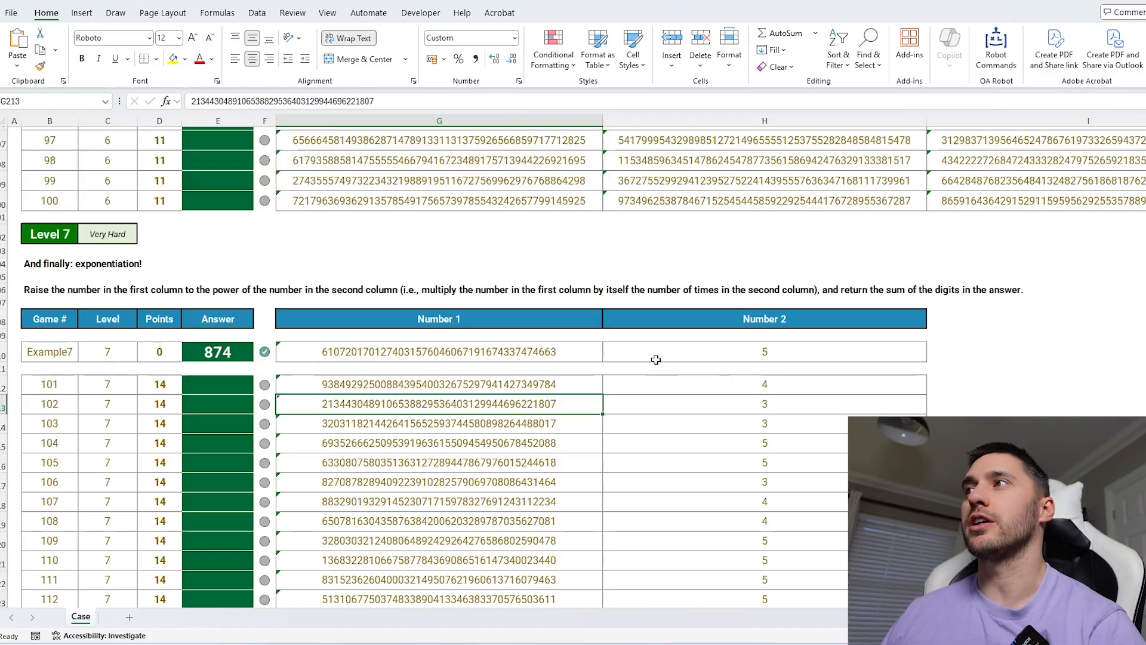
scroll(655, 360, down, 15)
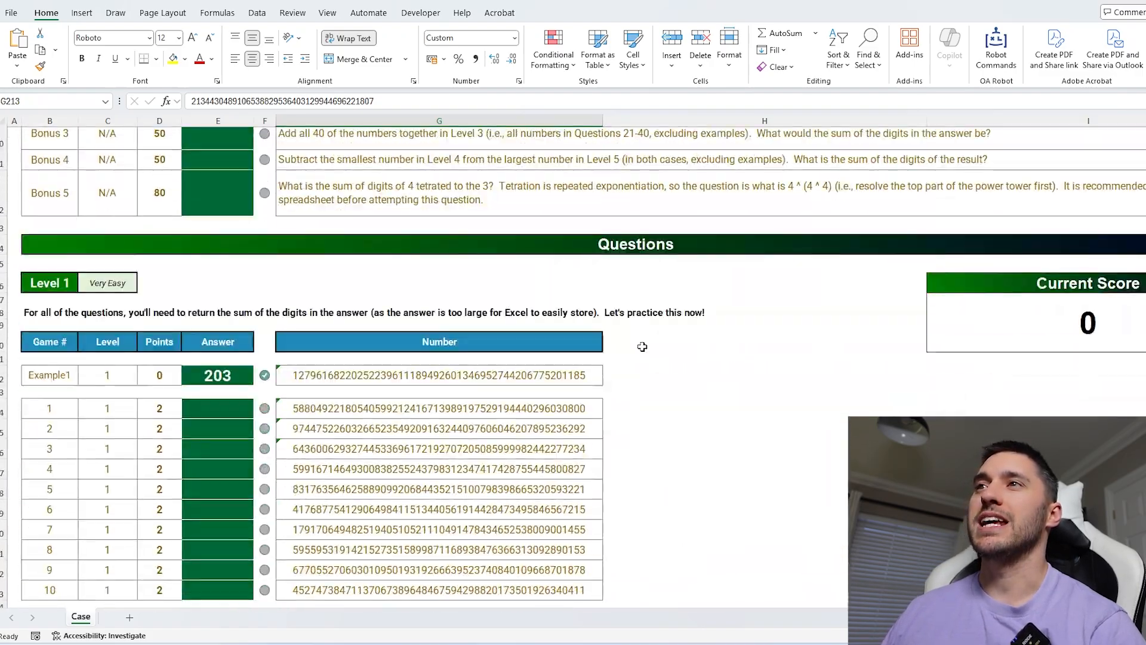
click(418, 198)
scroll(793, 458, down, 4)
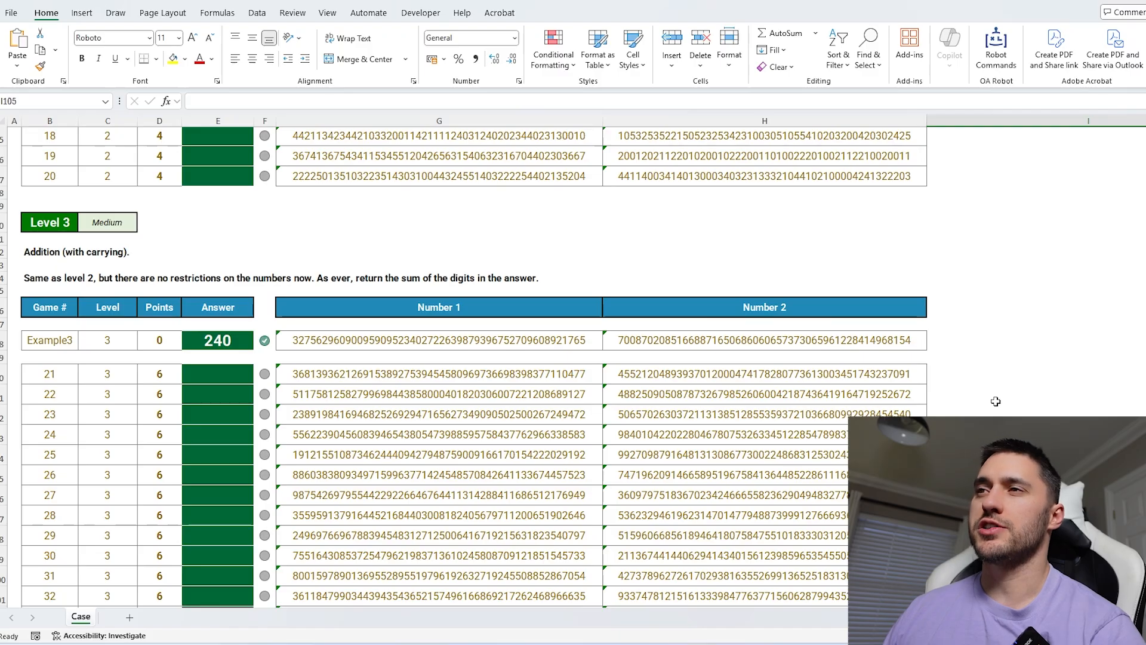
click(537, 377)
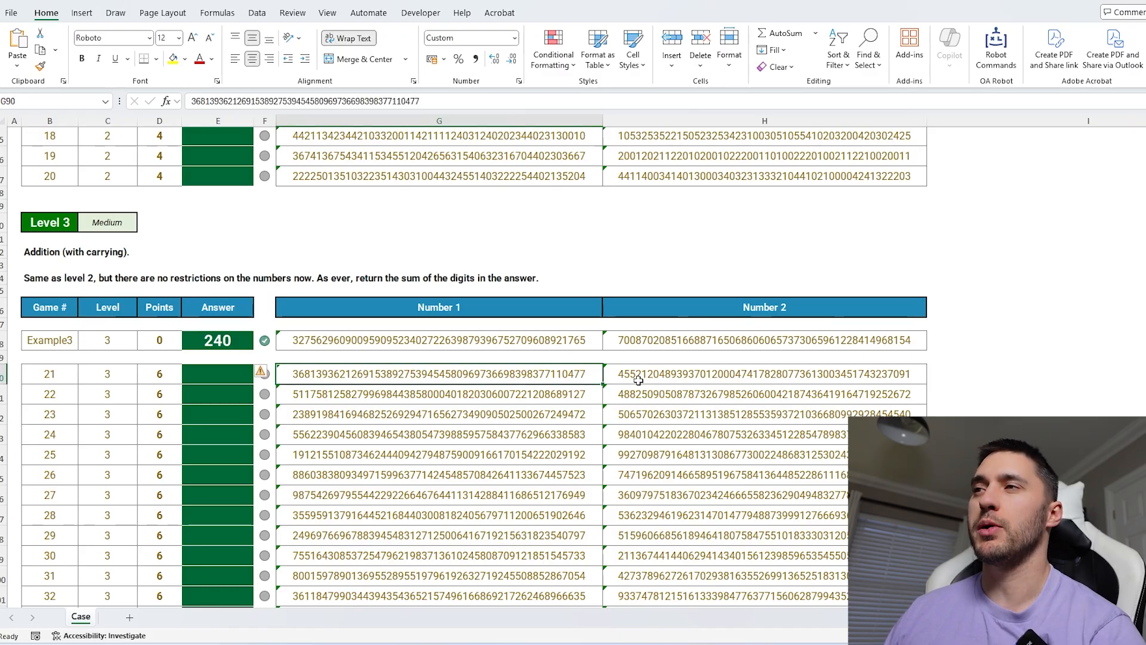
In the cell beside question 21, enter =MID(G90,SEQUENCE(LEN(G90)),1) to split its first number into digits.
click(971, 377)
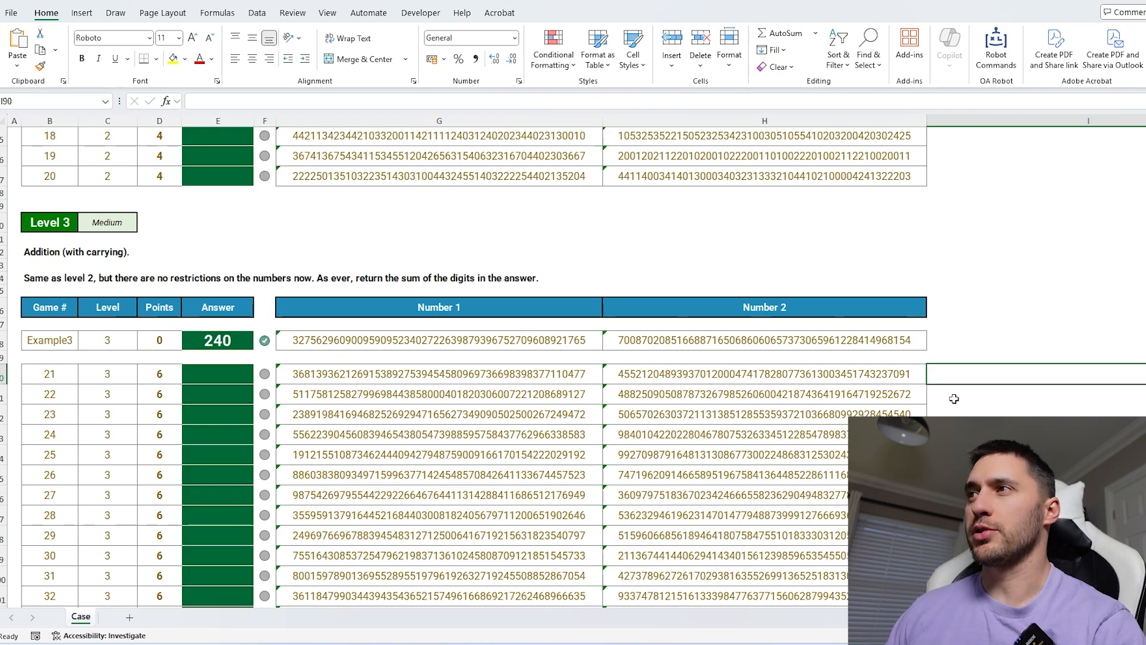
scroll(954, 398, right, 3)
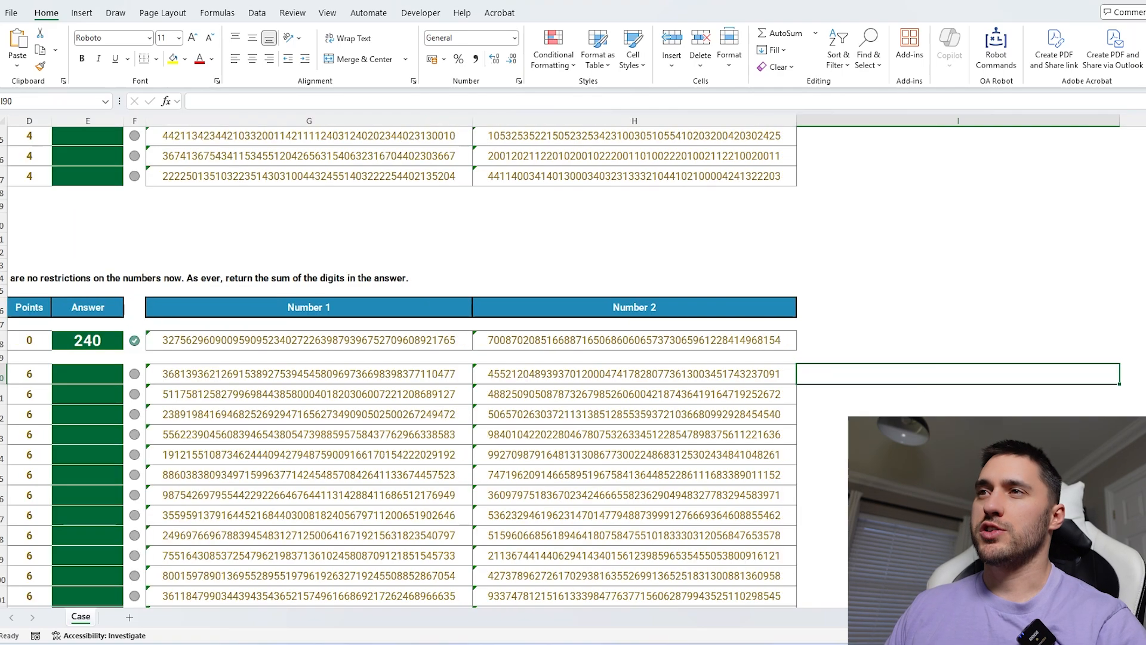
text(=mid)
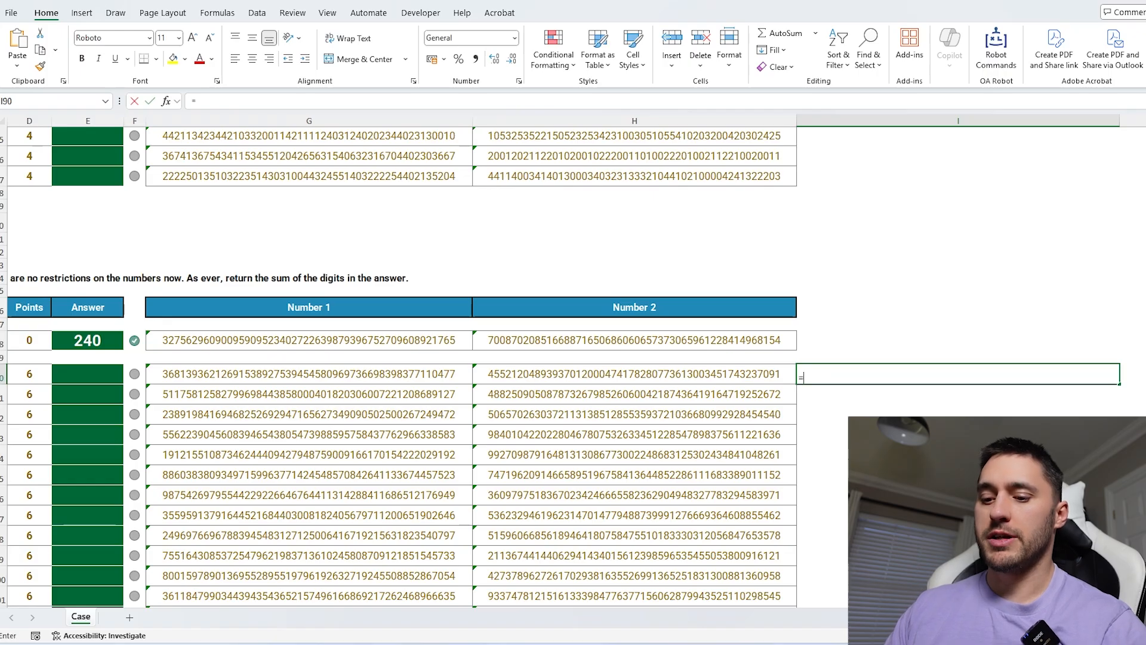
key(Tab)
key(Left)
key(Left)
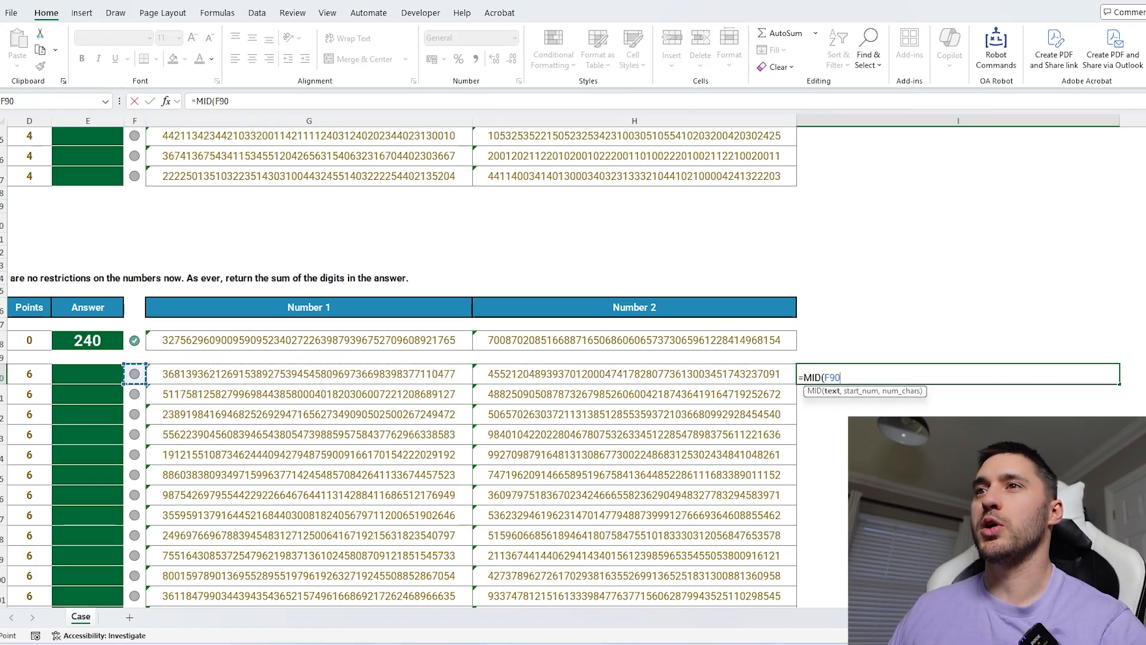
text(,)
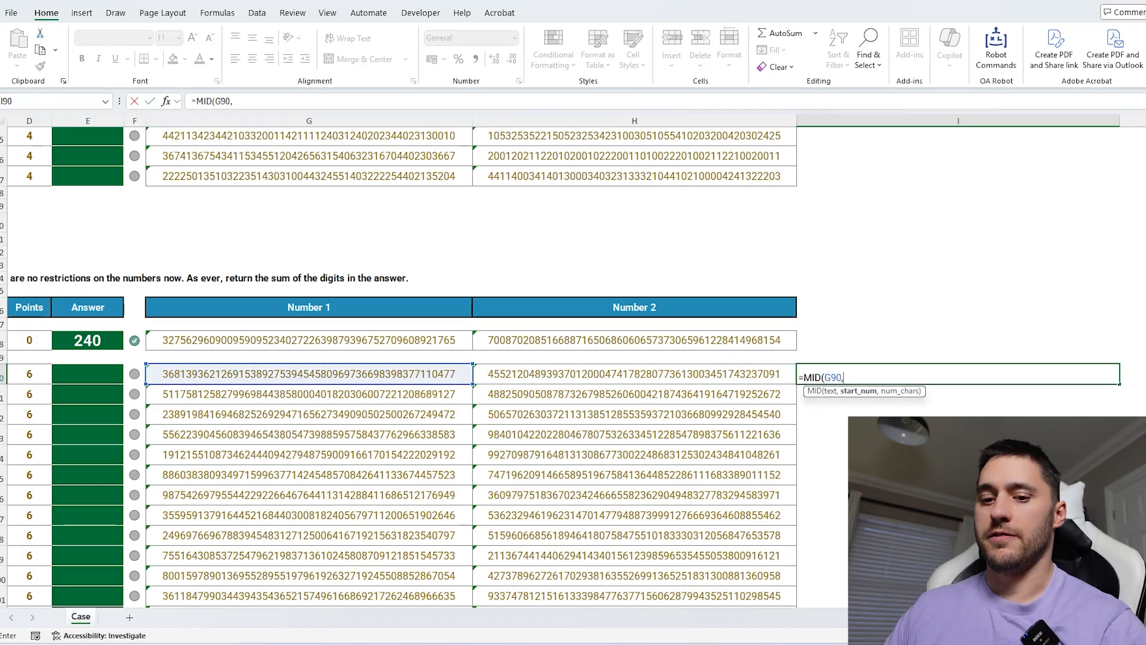
text(SEQUENCE(len)
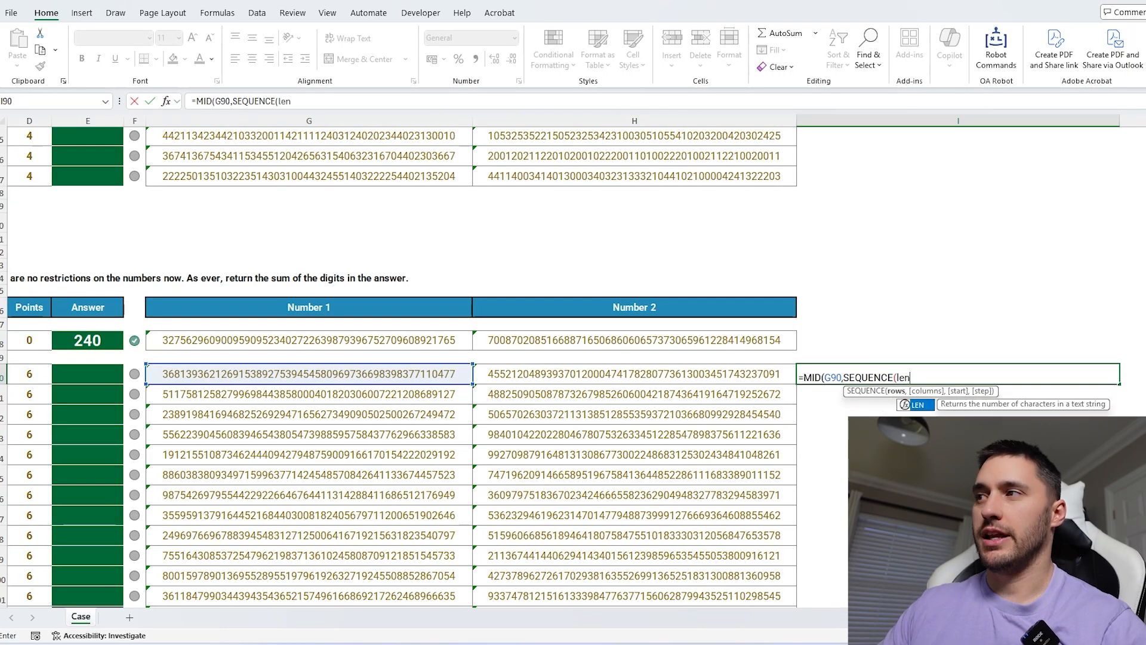
key(Tab)
key(Left)
key(Left)
text(),)
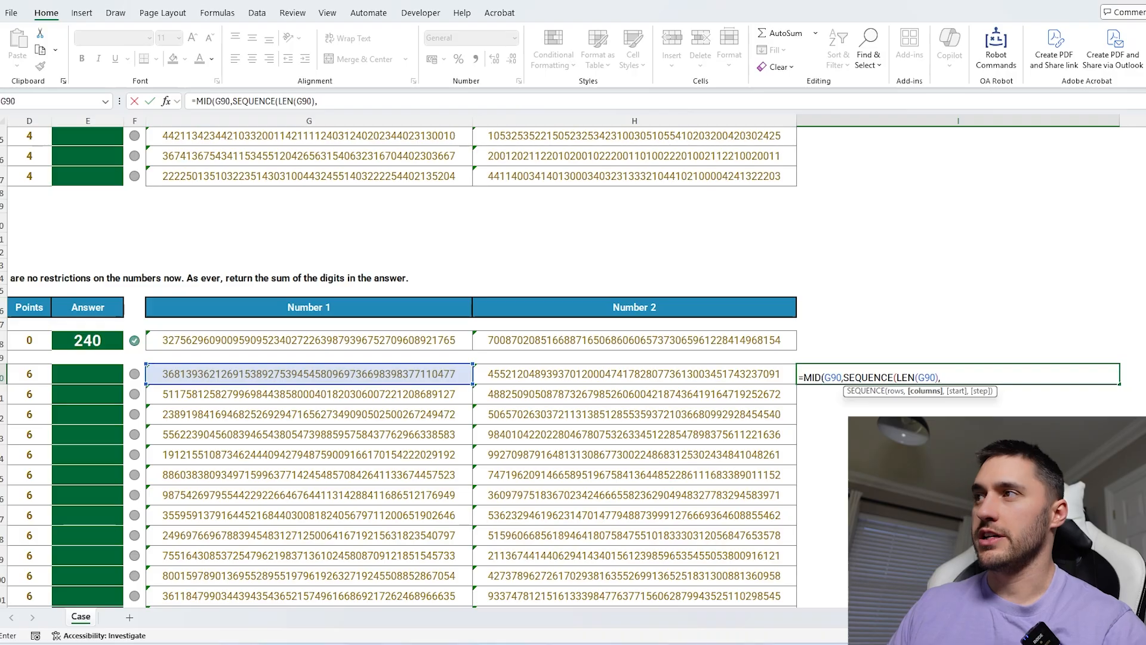
key(BackSpace)
text(),1))
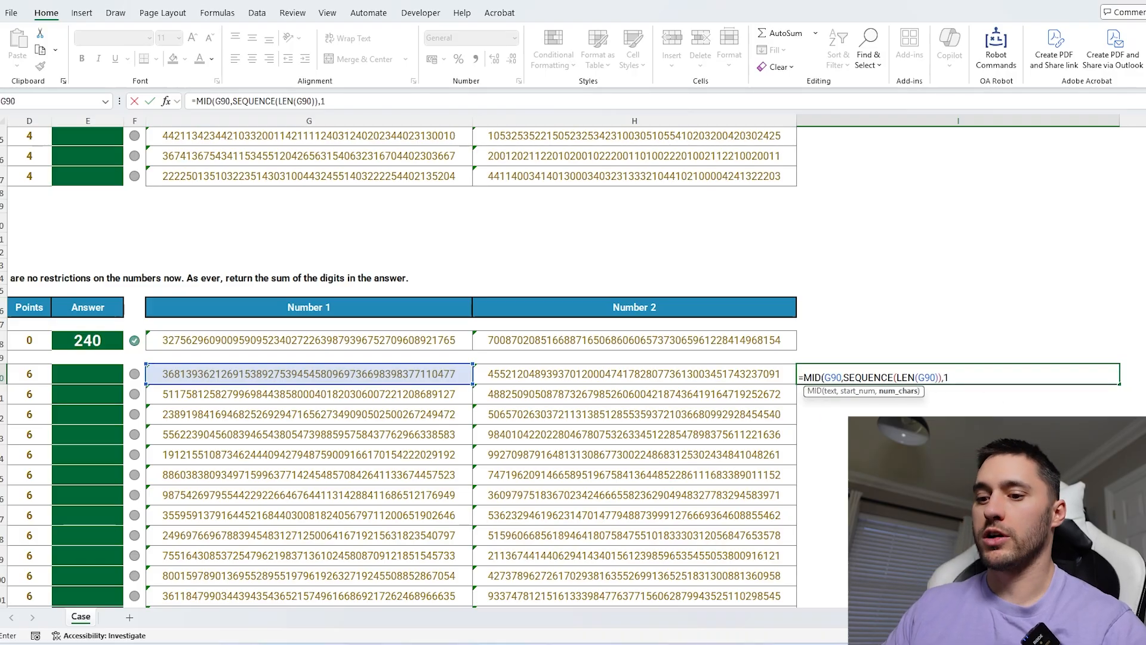
key(Return)
Replace that formula with =SplitText(G90) in the same cell.
click(890, 379)
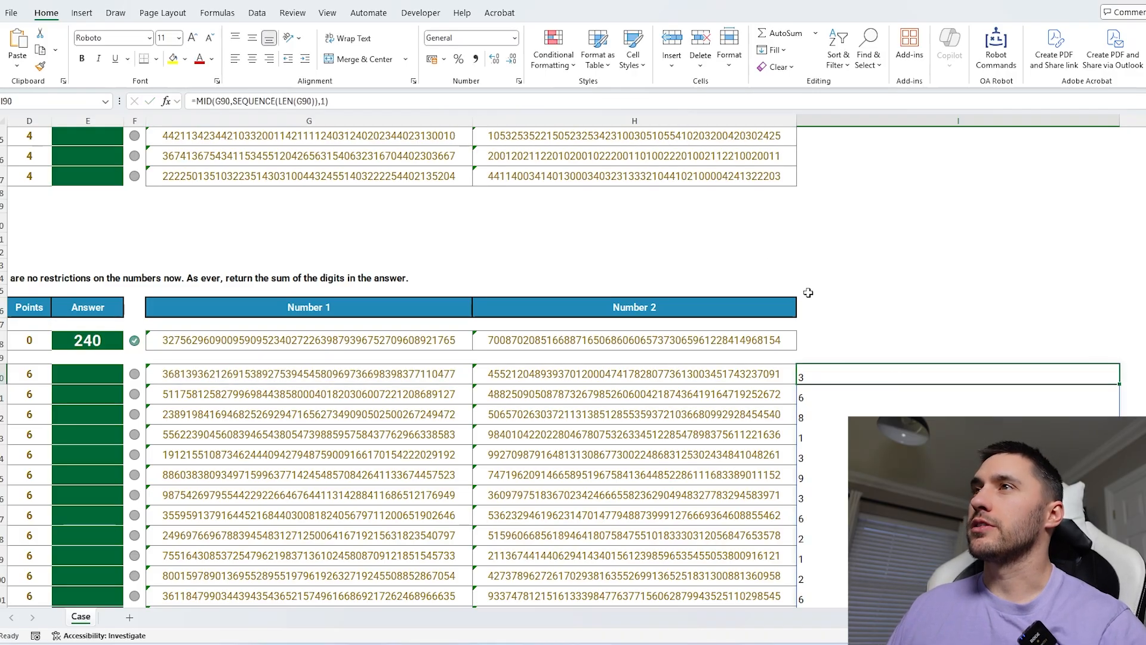
key(Delete)
scroll(904, 394, down, 1)
text(=spli)
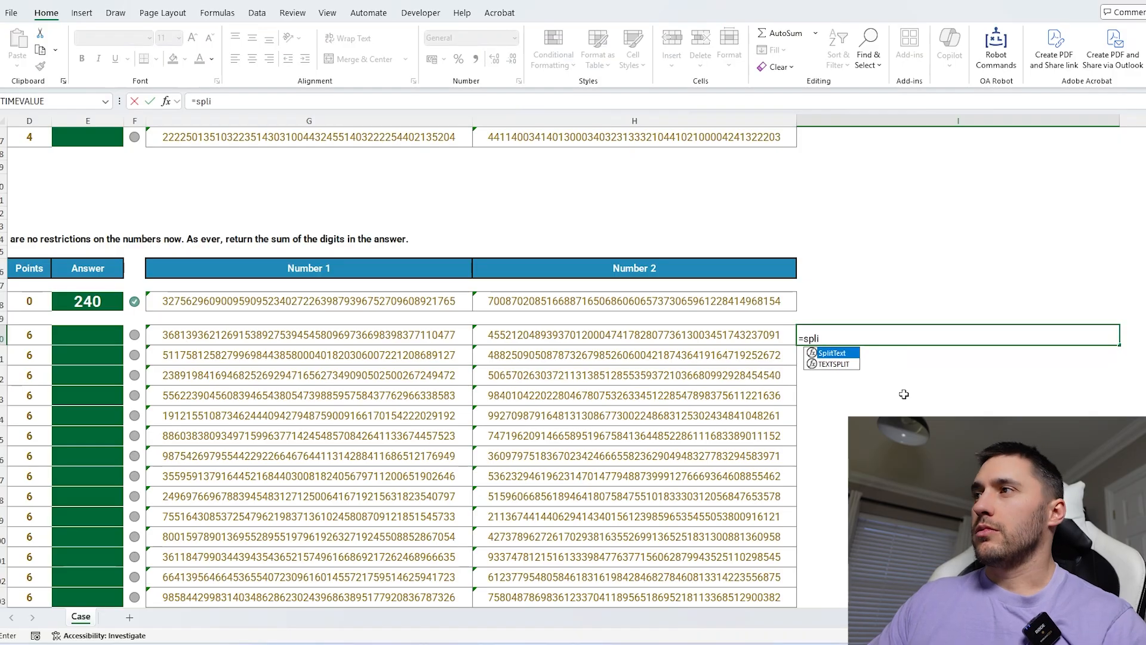
key(Tab)
click(321, 334)
key(Return)
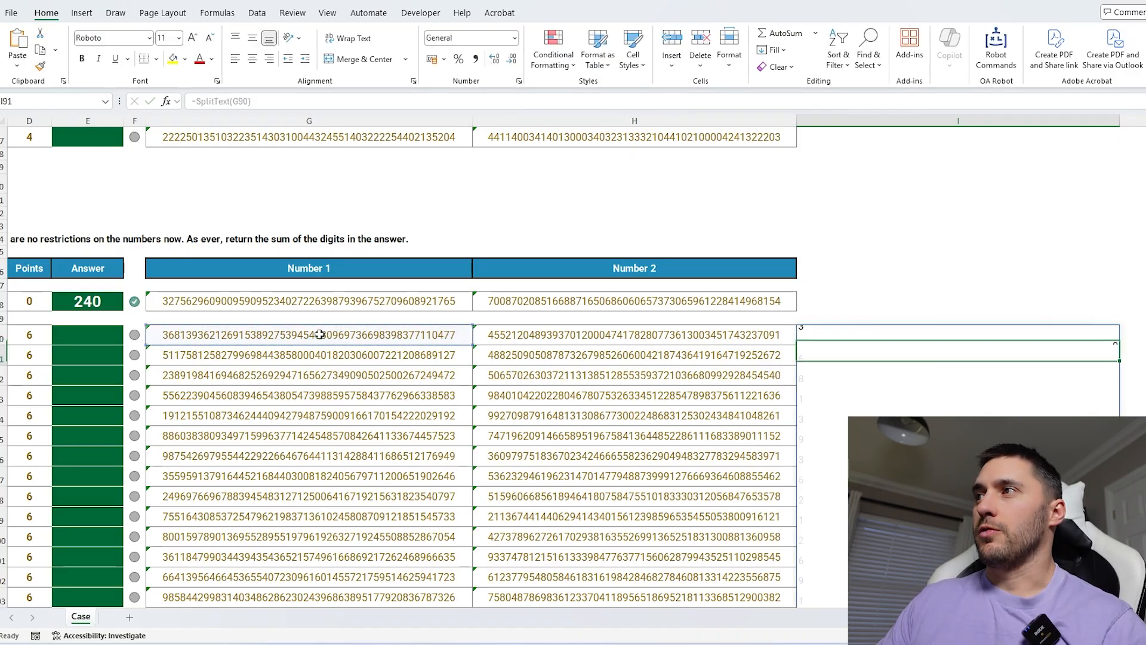
Review the spilled digits, then clear the SplitText formula from the cell.
click(803, 337)
scroll(929, 356, down, 6)
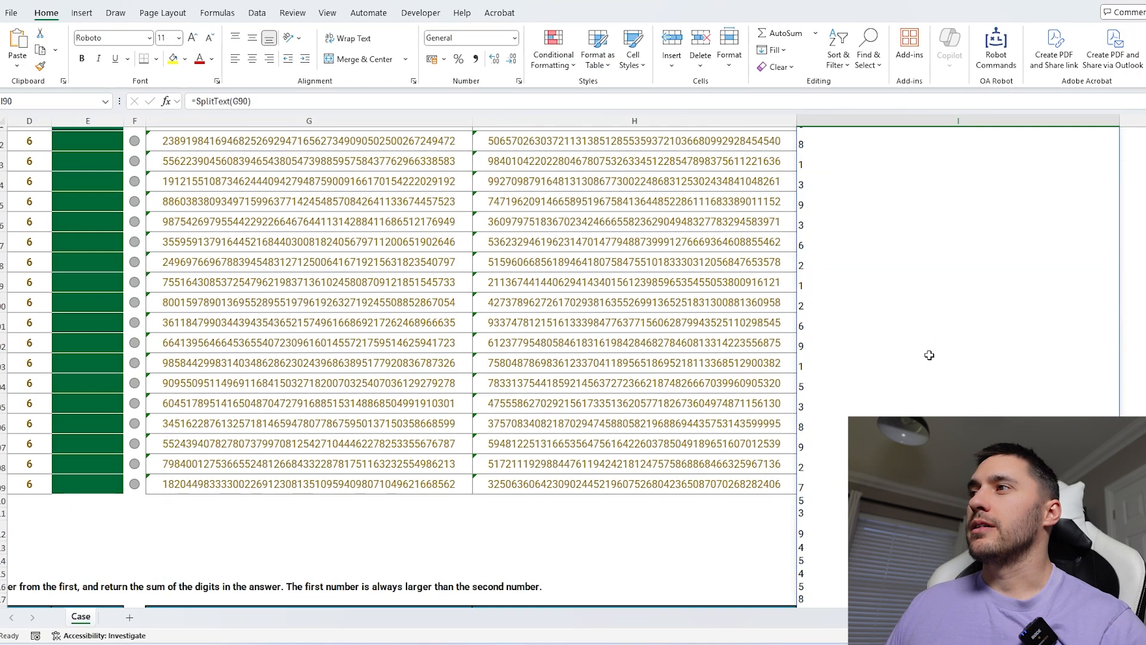
scroll(929, 356, up, 6)
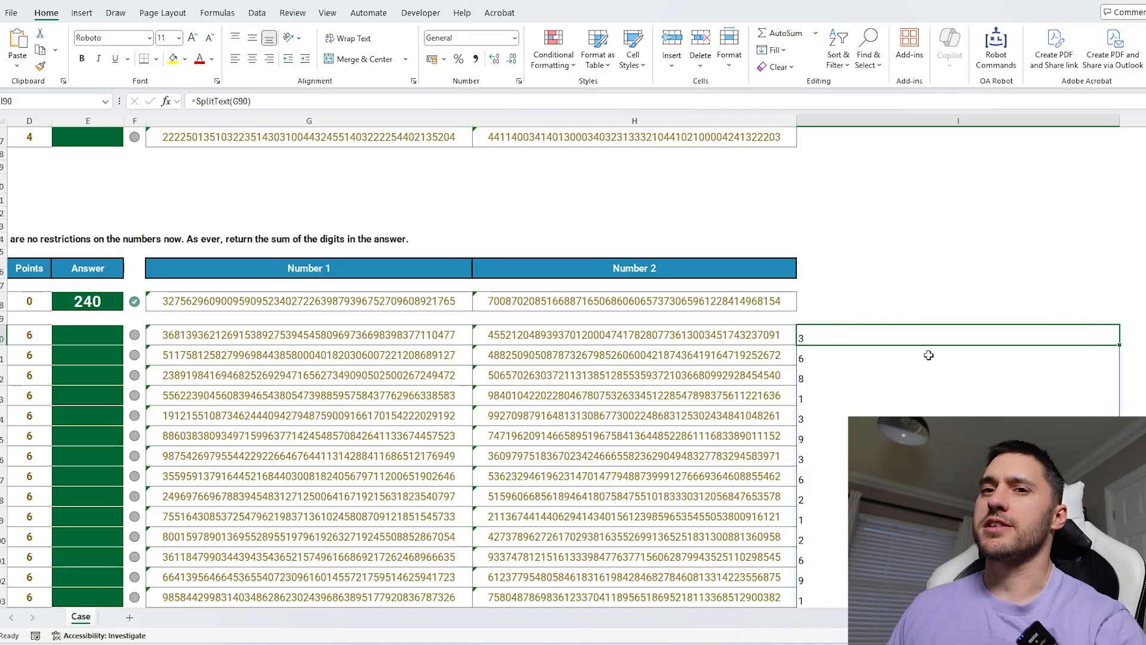
key(Delete)
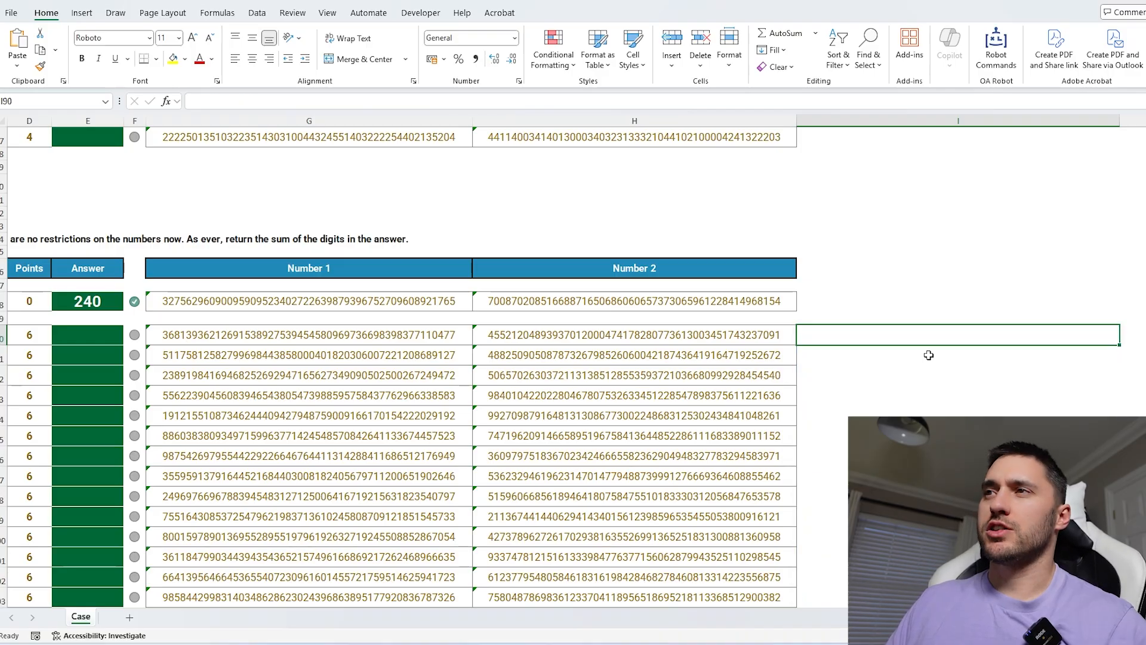
Scroll through the level 4, 5 and 7 question tables, inspecting their numbers.
scroll(906, 371, left, 3)
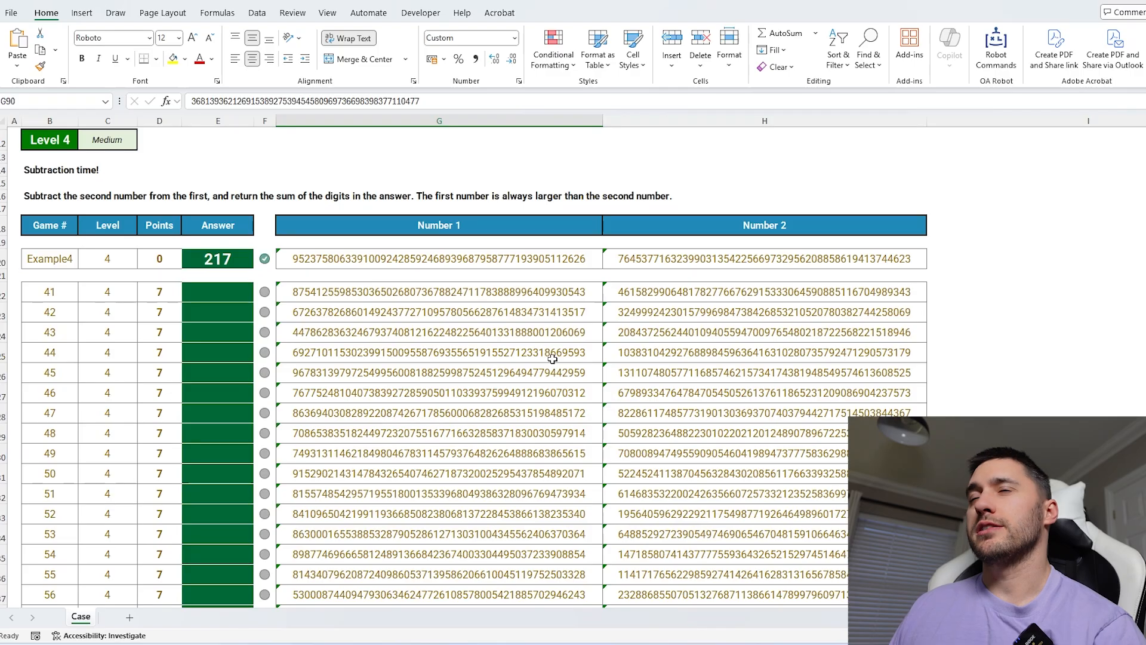
scroll(552, 358, down, 10)
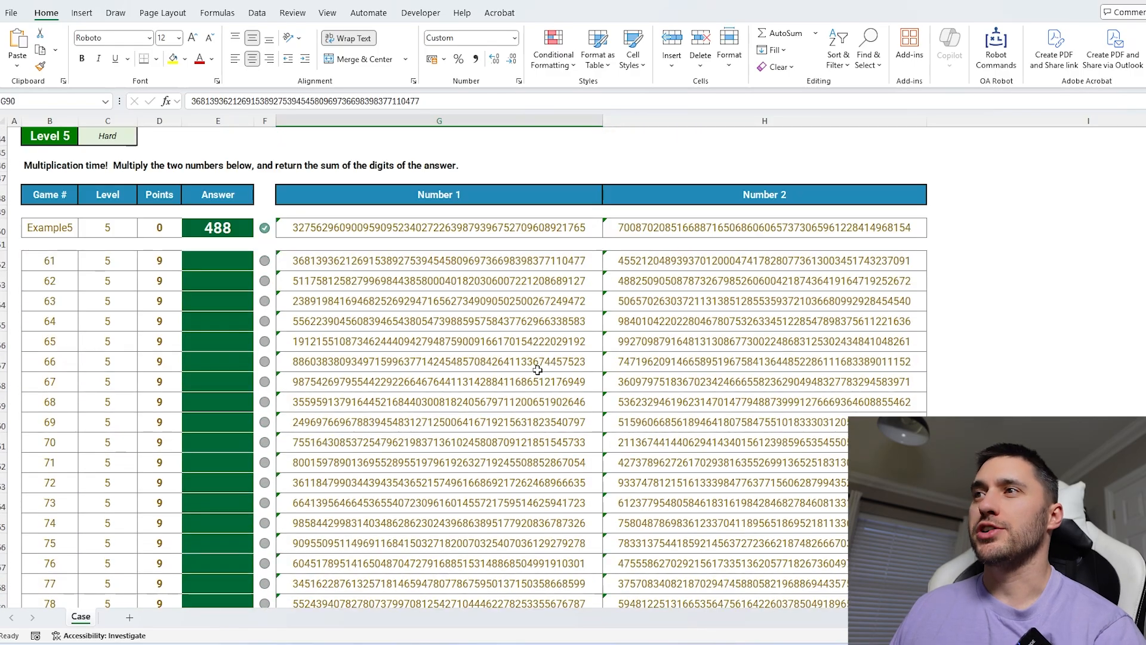
click(537, 368)
scroll(538, 368, down, 6)
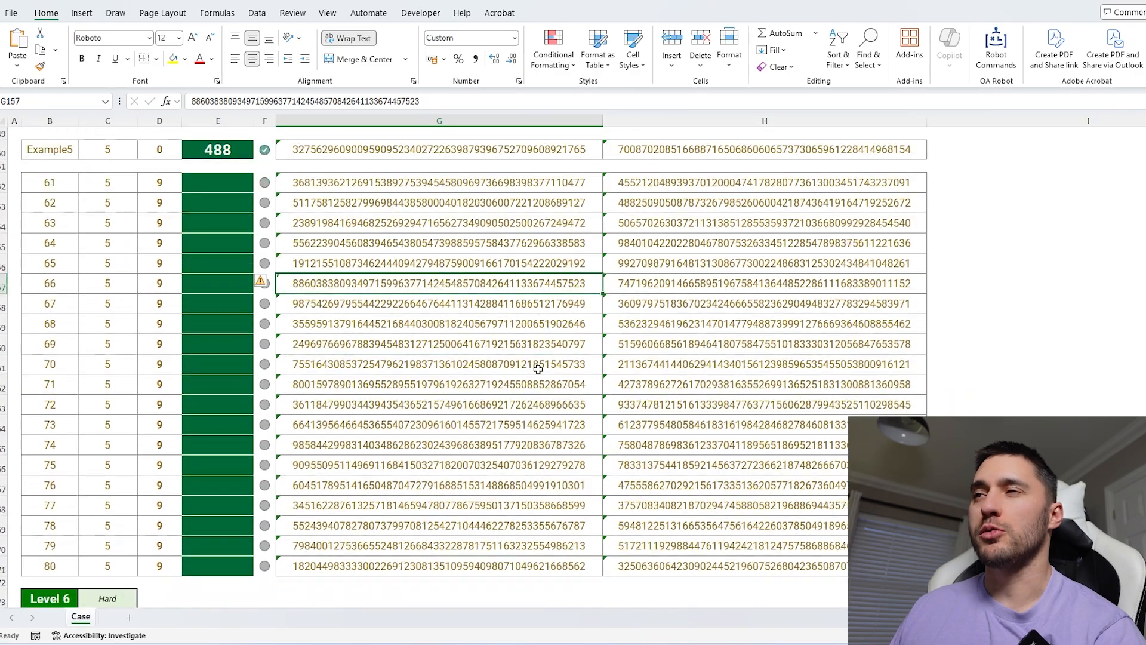
scroll(538, 369, down, 15)
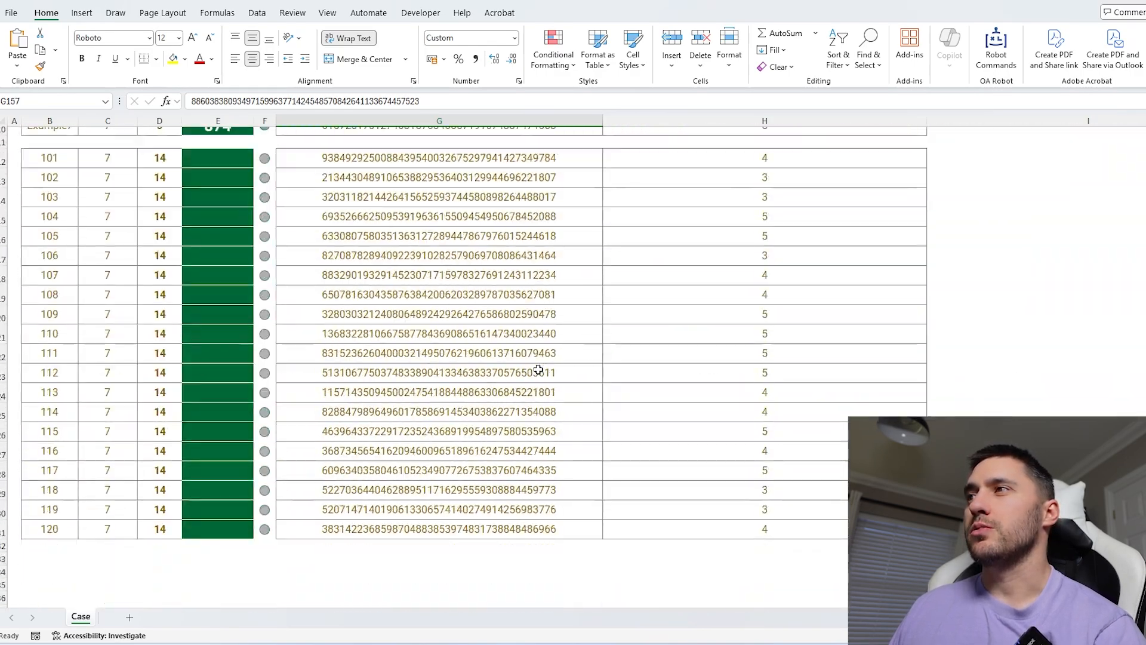
click(673, 281)
scroll(661, 337, up, 3)
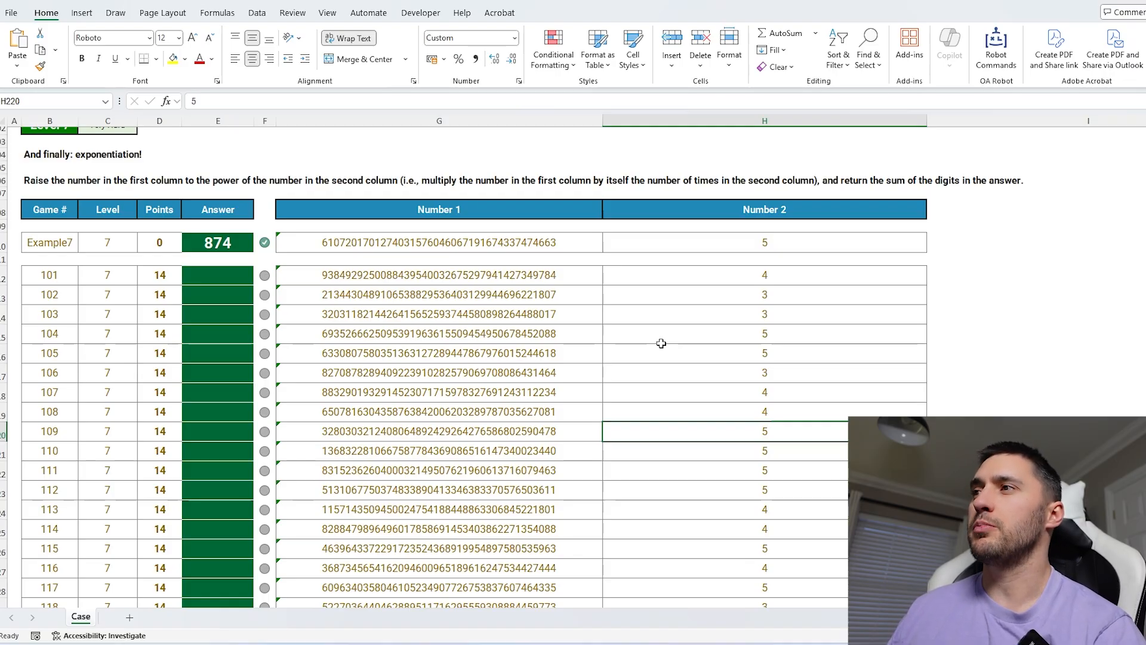
Select the level 7 exponent values and examine cells in question 109's row.
drag(734, 278, 740, 426)
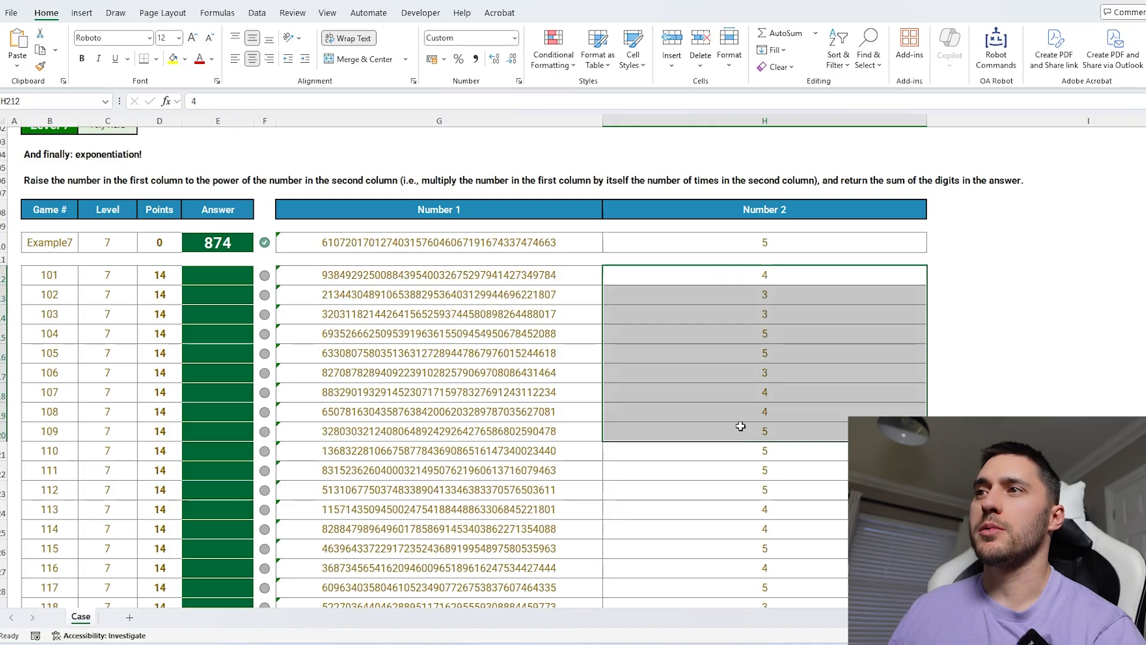
click(740, 426)
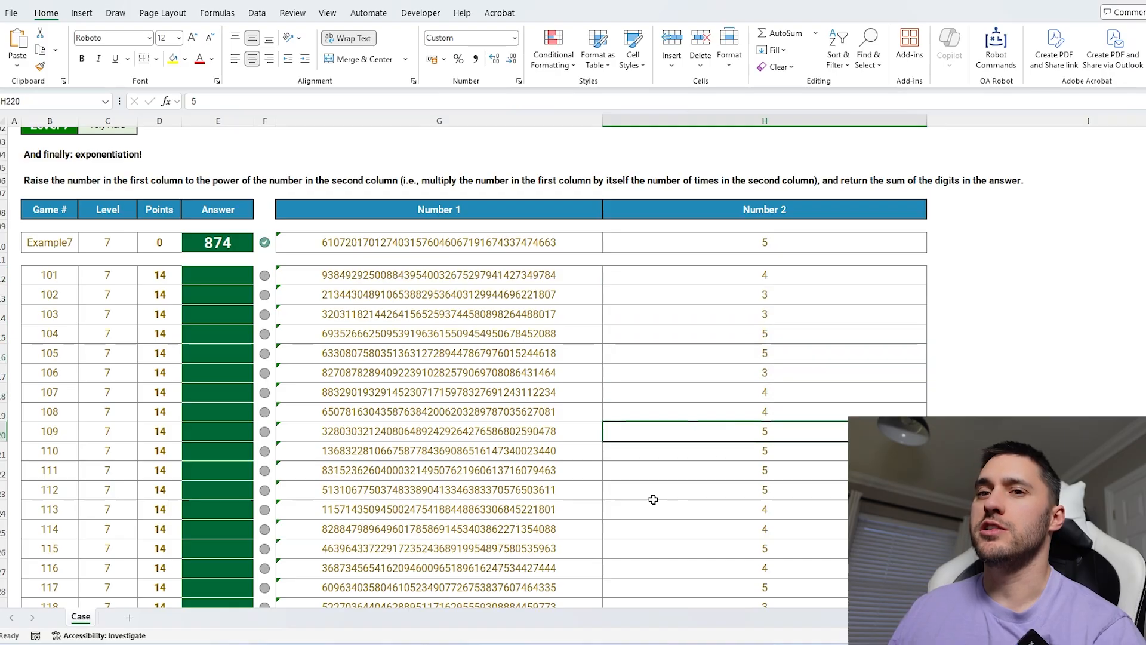
click(539, 433)
click(667, 432)
click(586, 430)
click(635, 430)
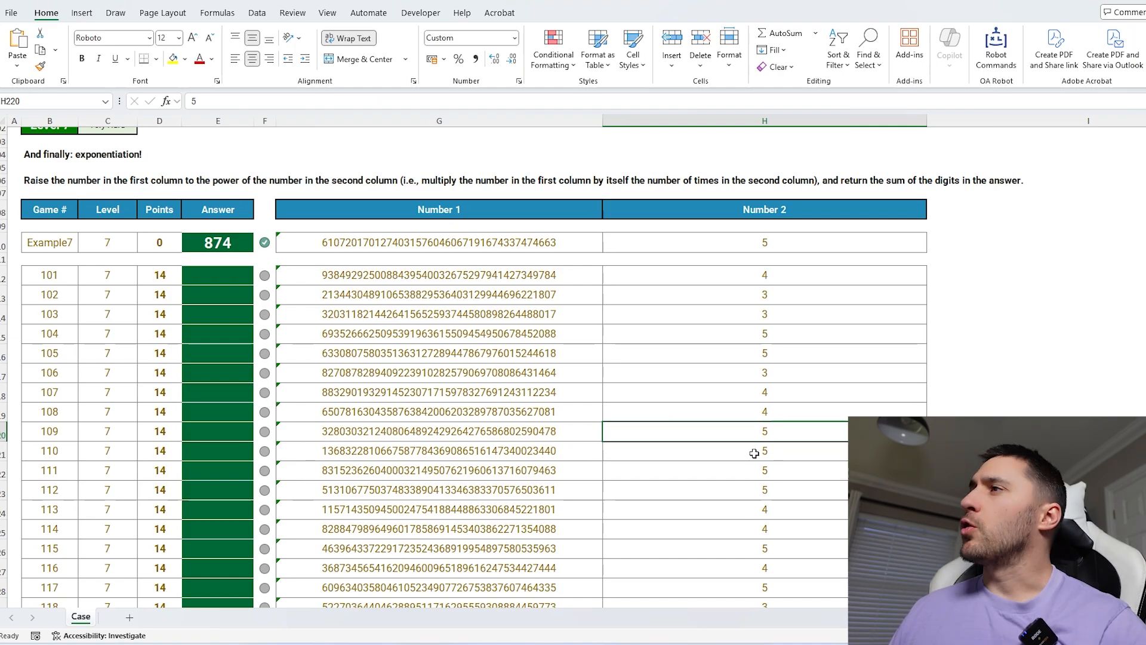
click(969, 374)
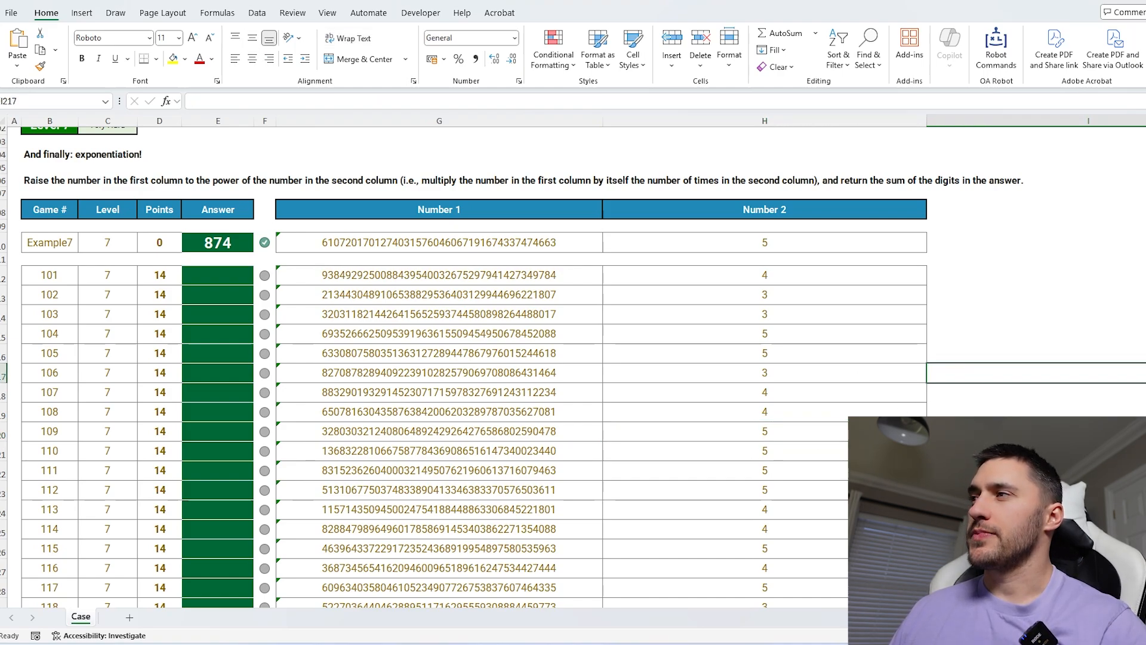
scroll(508, 359, right, 5)
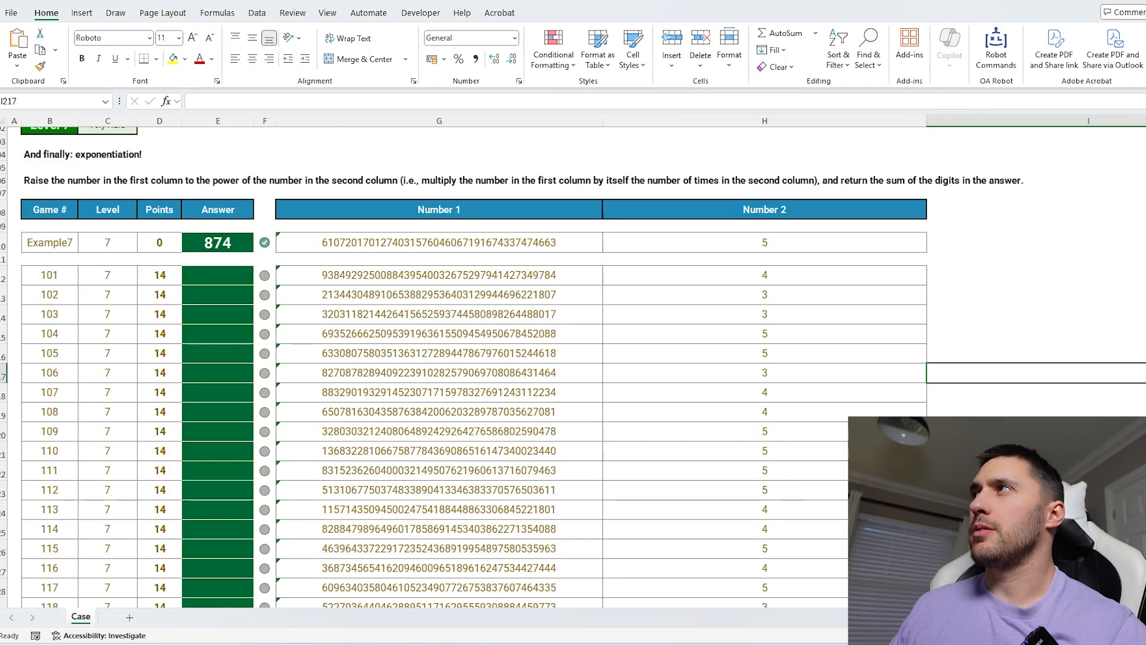
Close the digit-sum workbook without saving changes and switch to another open championship workbook.
click(1145, 0)
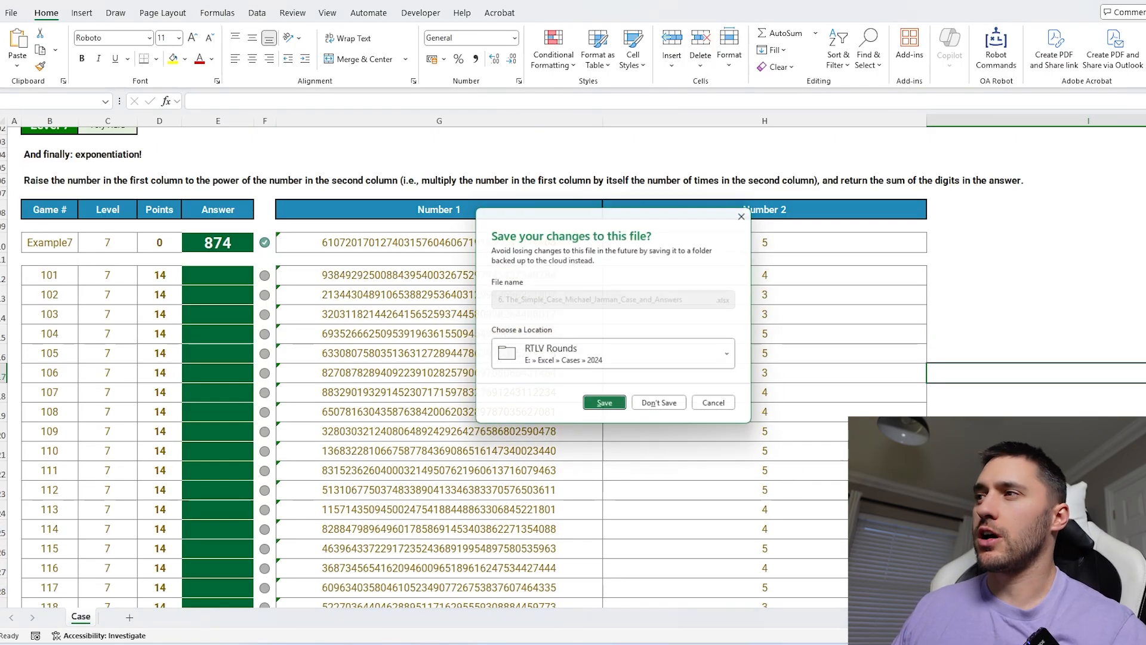
click(662, 407)
mouse_move(657, 644)
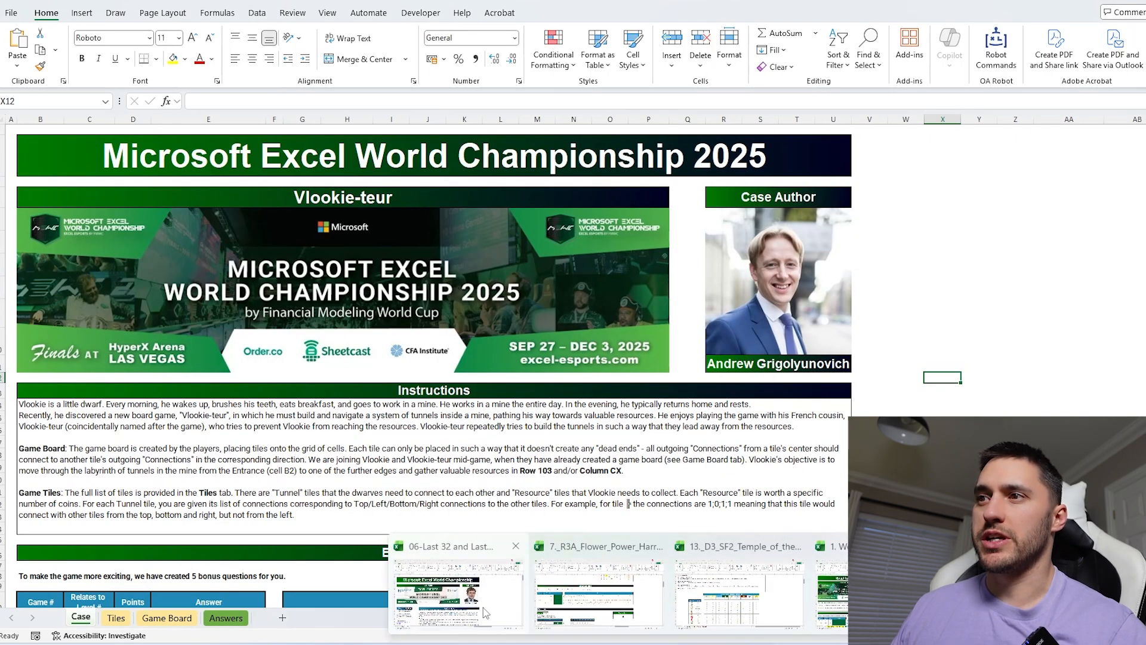
click(487, 588)
Review the A Dicey Battle case, reading the level 1 to 4 equipment rules and dice tables.
scroll(671, 471, up, 6)
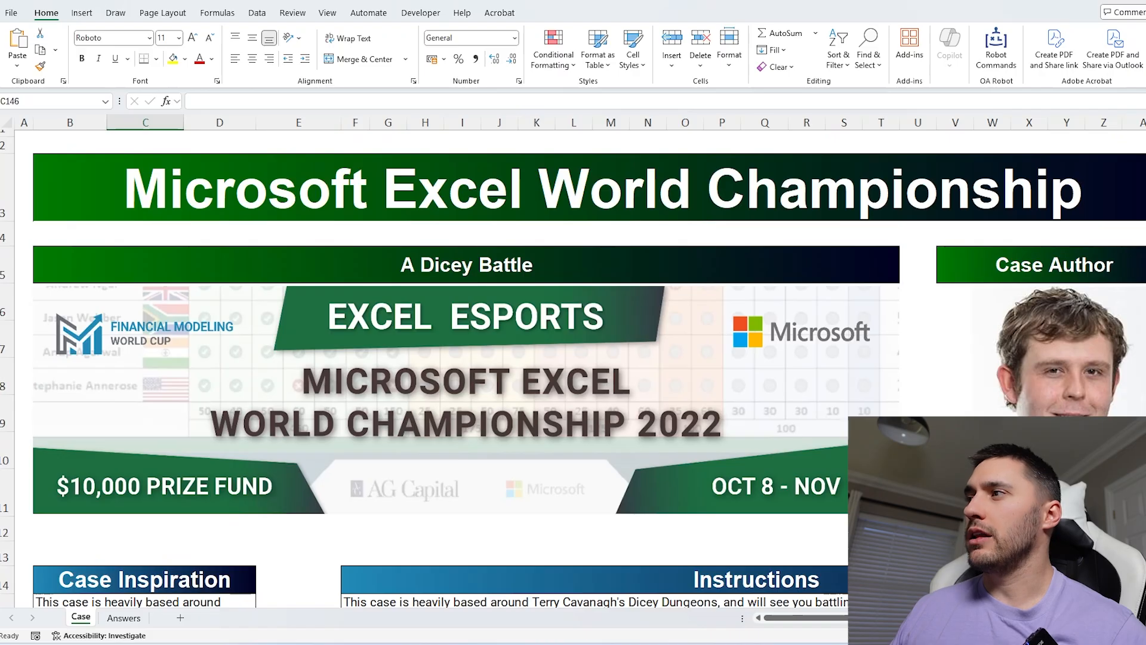
scroll(840, 502, down, 6)
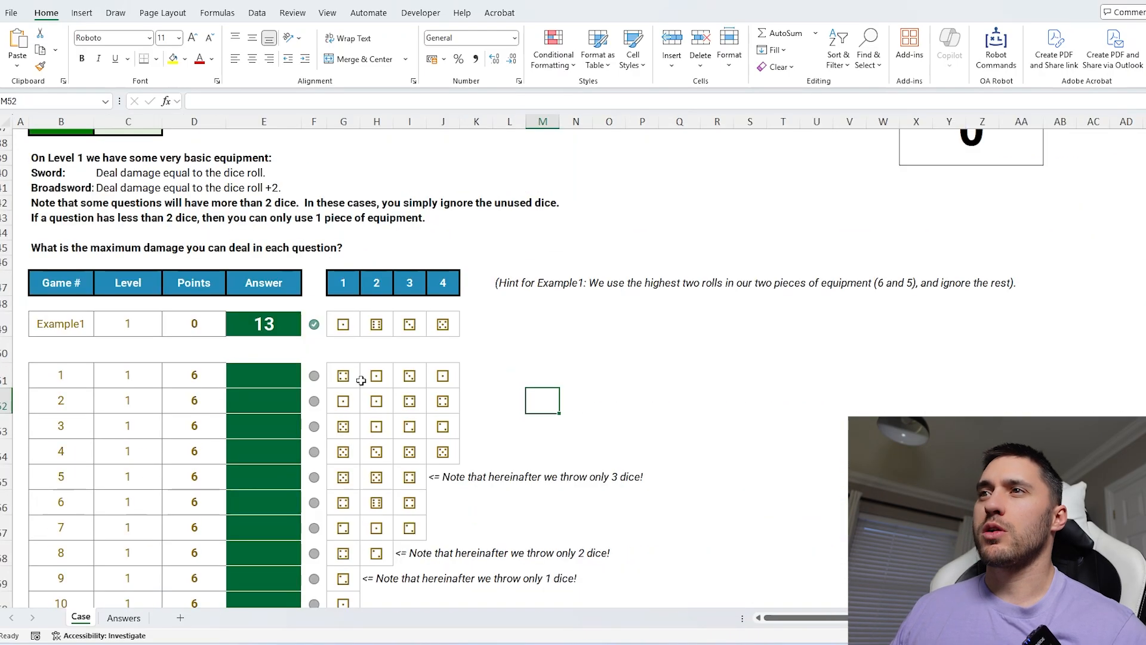
drag(361, 380, 440, 376)
click(542, 375)
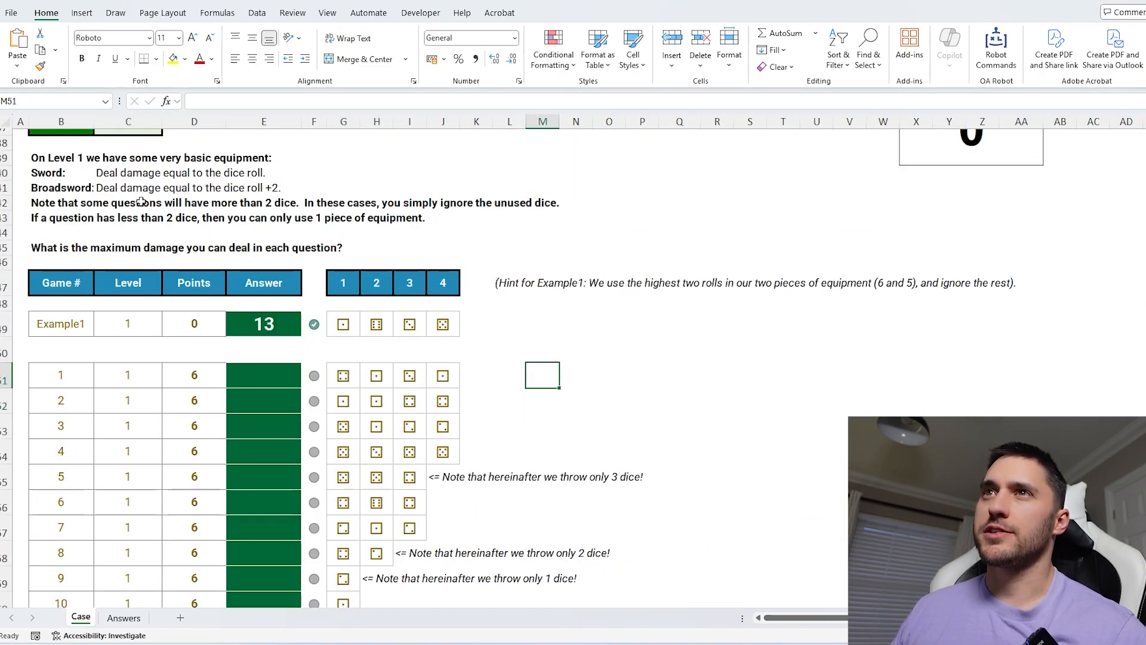
drag(57, 173, 300, 188)
click(688, 422)
scroll(659, 445, down, 5)
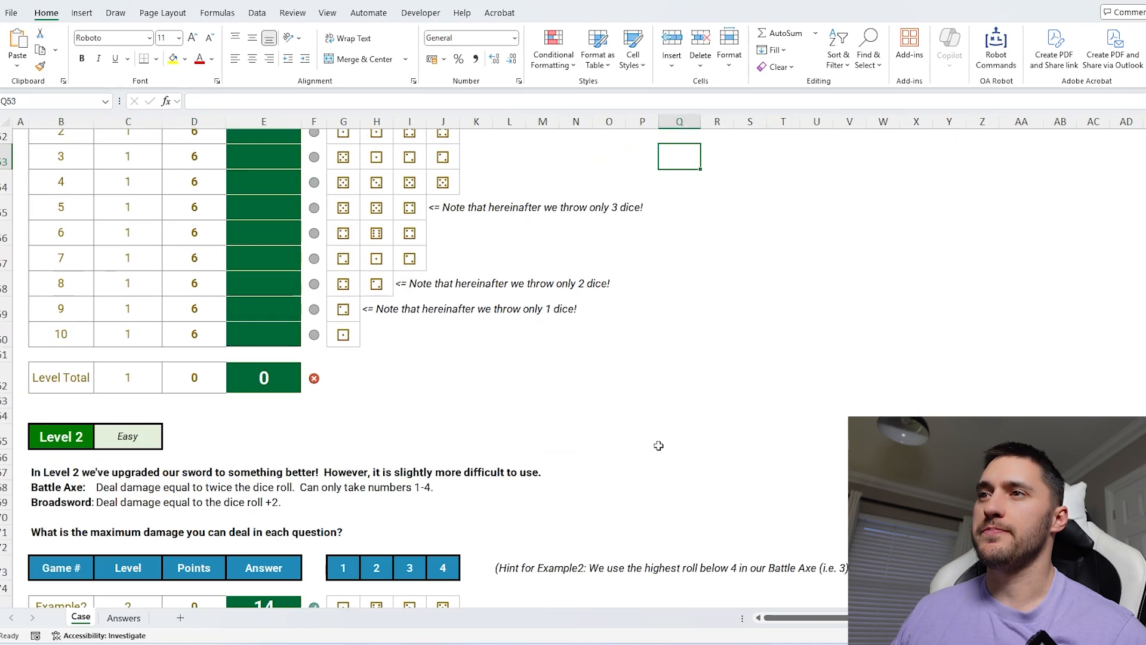
scroll(659, 445, down, 5)
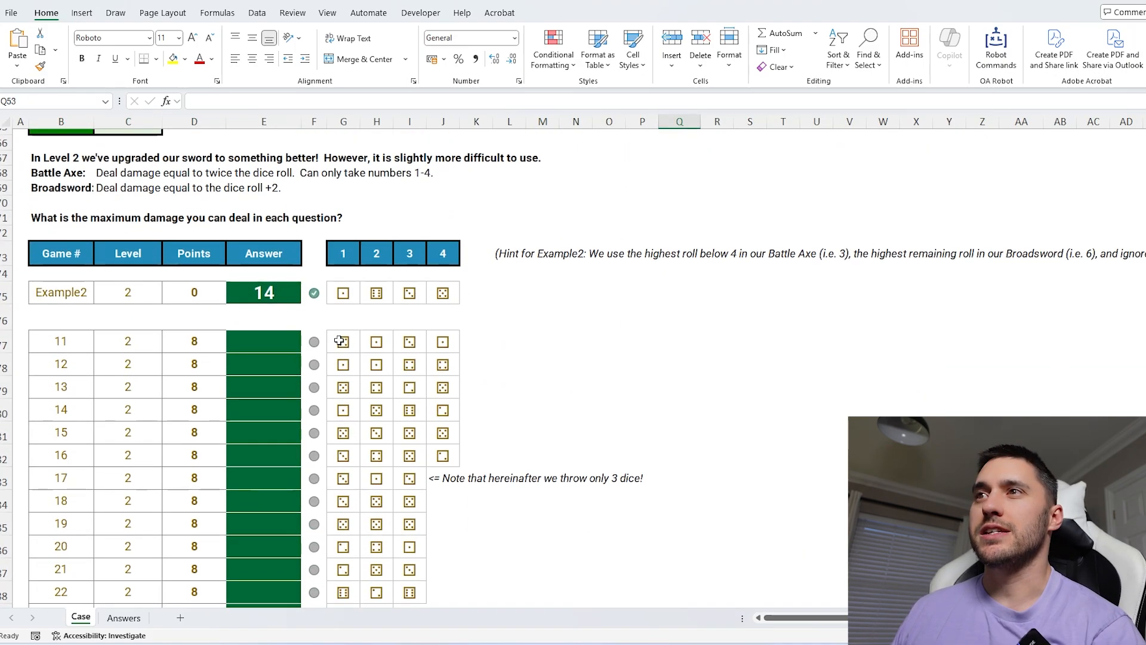
drag(340, 341, 443, 339)
click(507, 340)
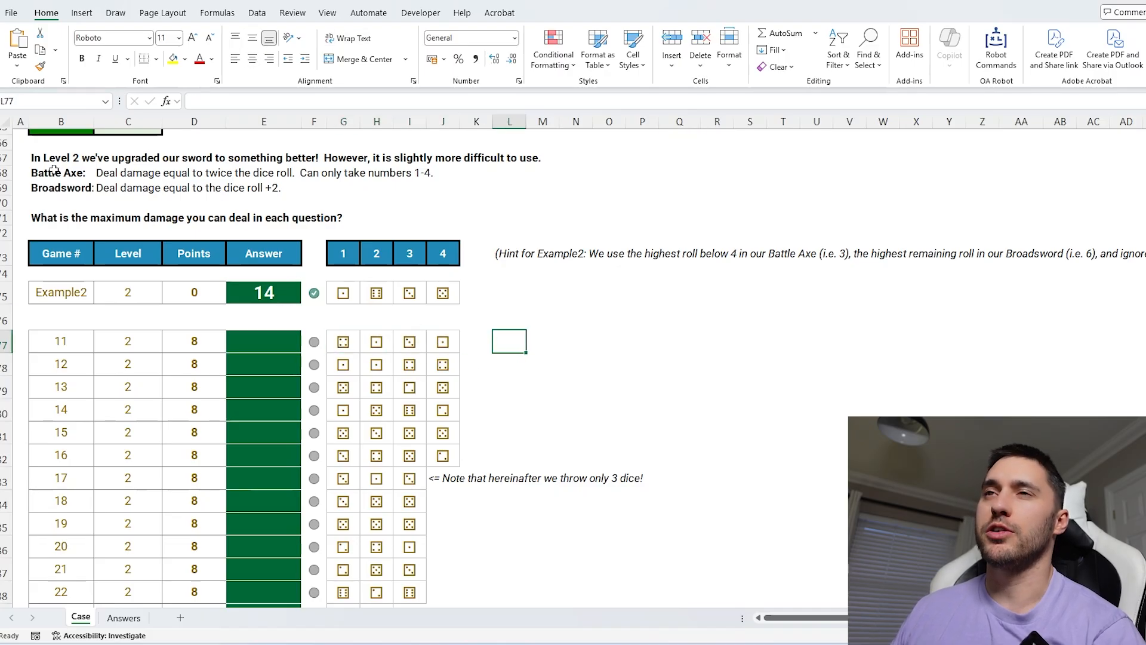
drag(55, 171, 315, 173)
drag(81, 187, 140, 187)
scroll(583, 382, down, 10)
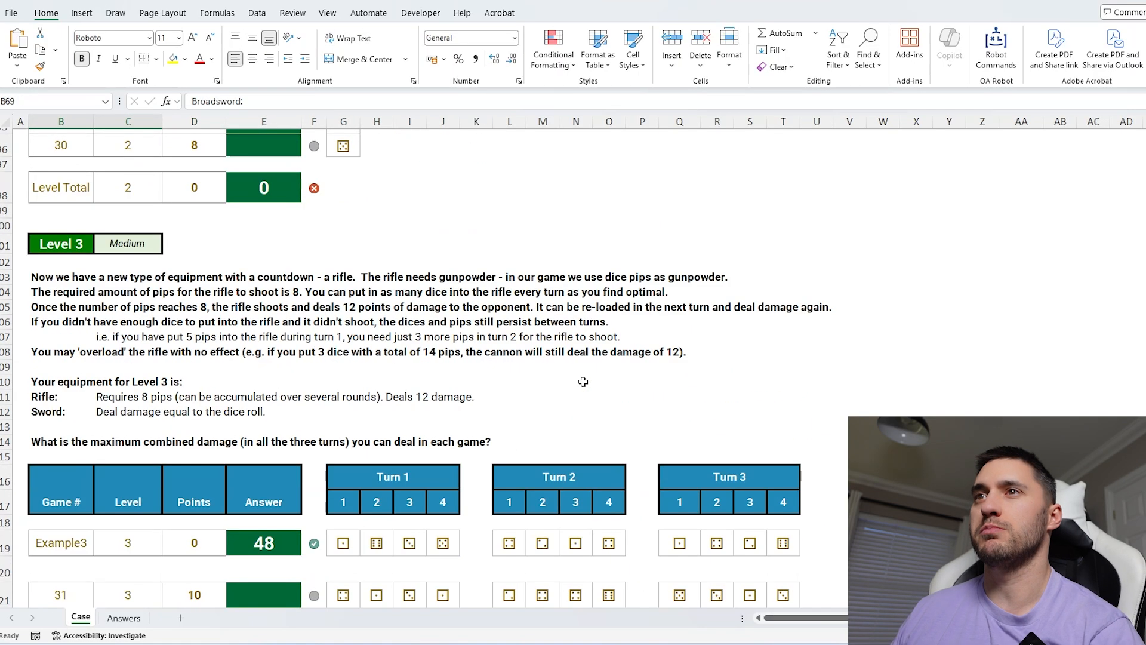
scroll(583, 382, down, 13)
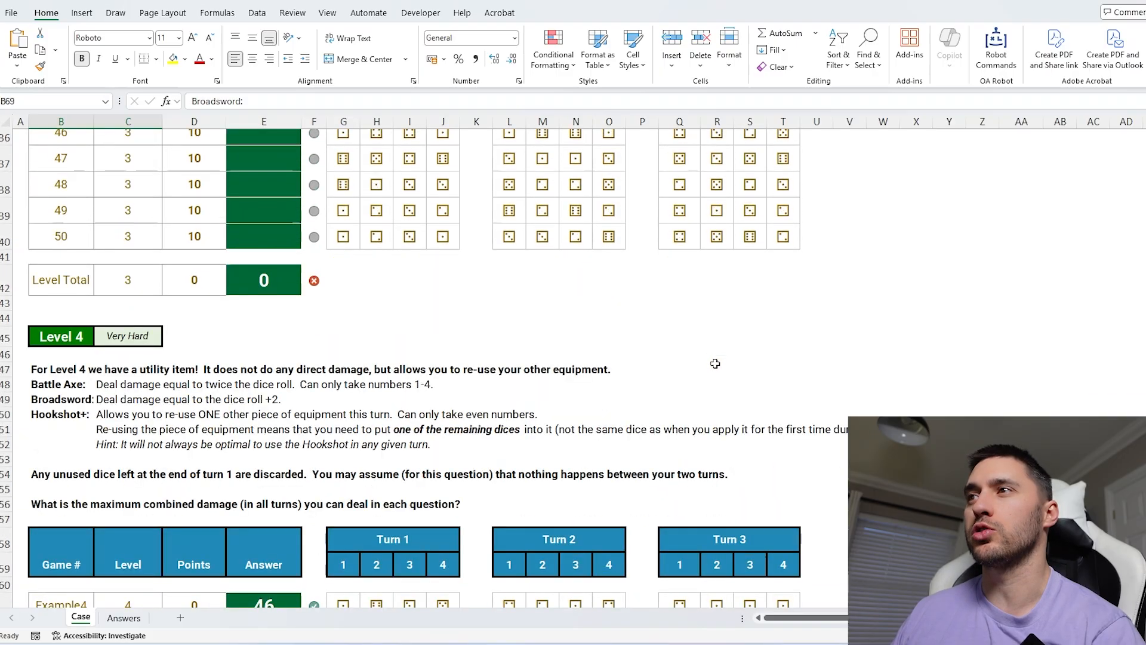
scroll(716, 363, down, 11)
scroll(716, 361, up, 6)
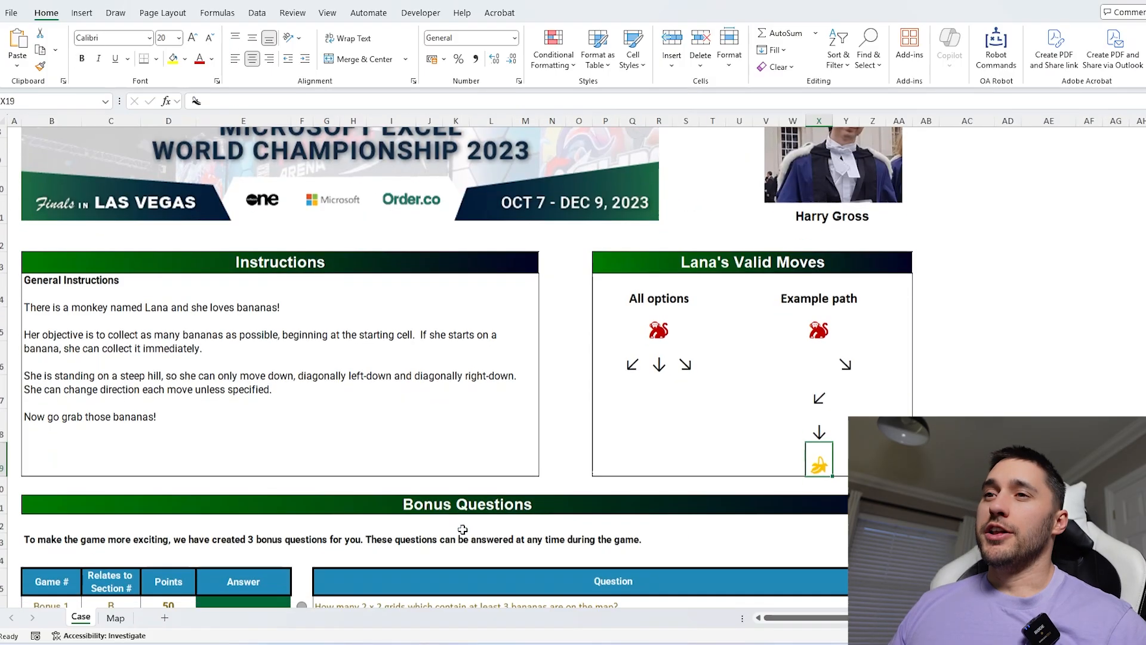
scroll(418, 359, down, 3)
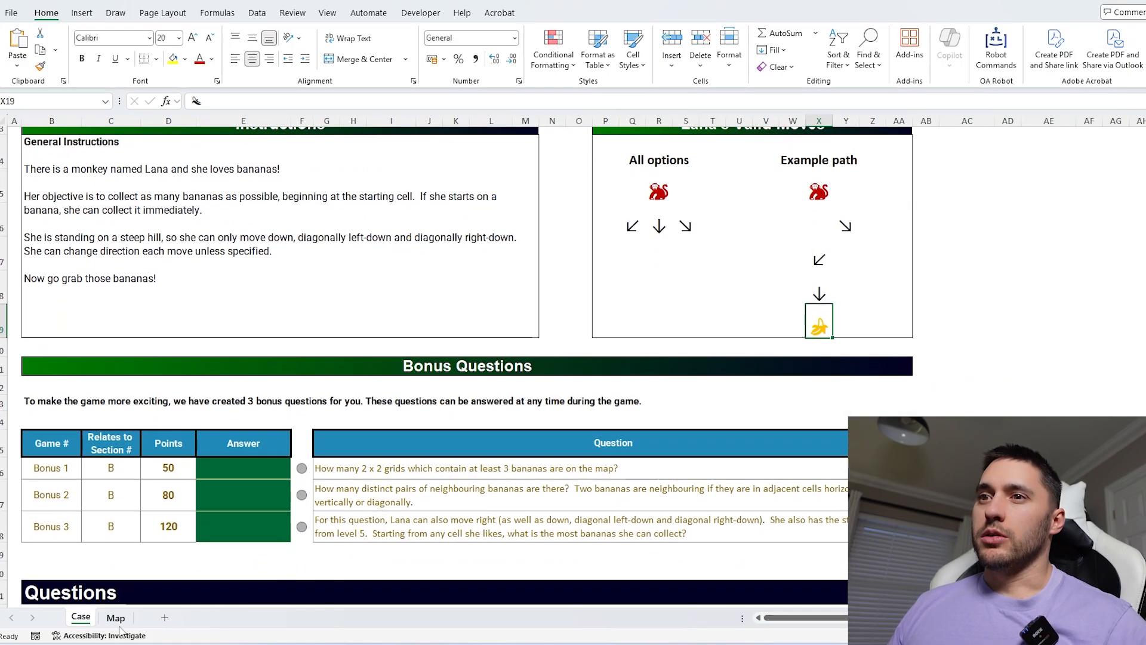
Review the banana-collecting case's instructions, bonus questions and level 1 table, then open the Map sheet.
scroll(490, 537, down, 6)
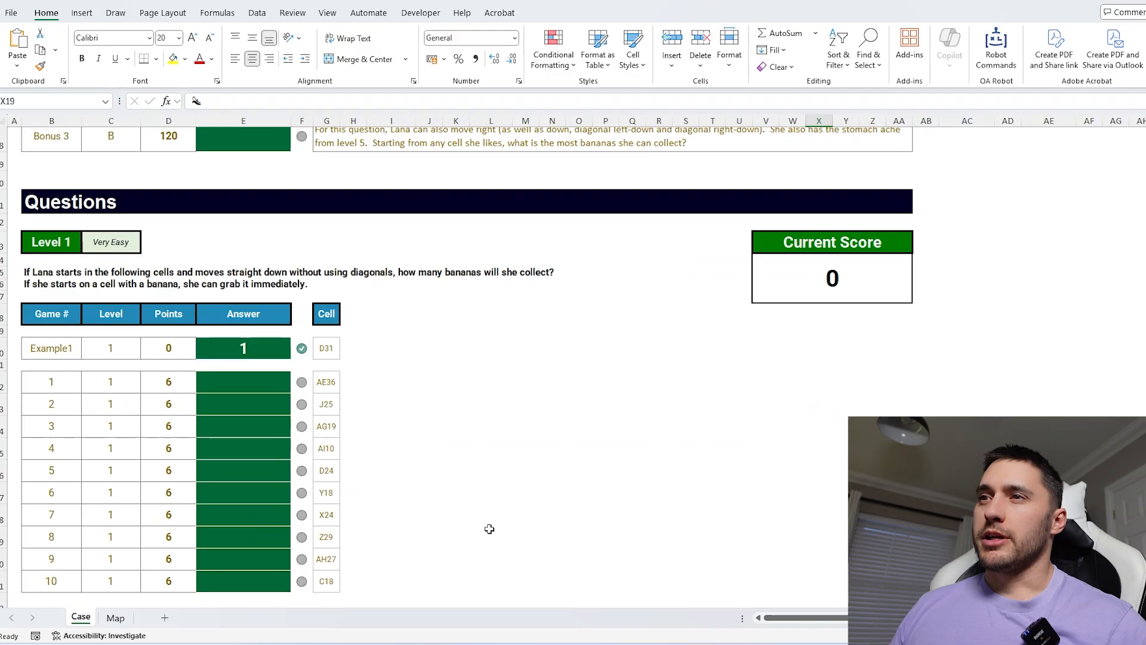
scroll(490, 529, up, 9)
click(967, 403)
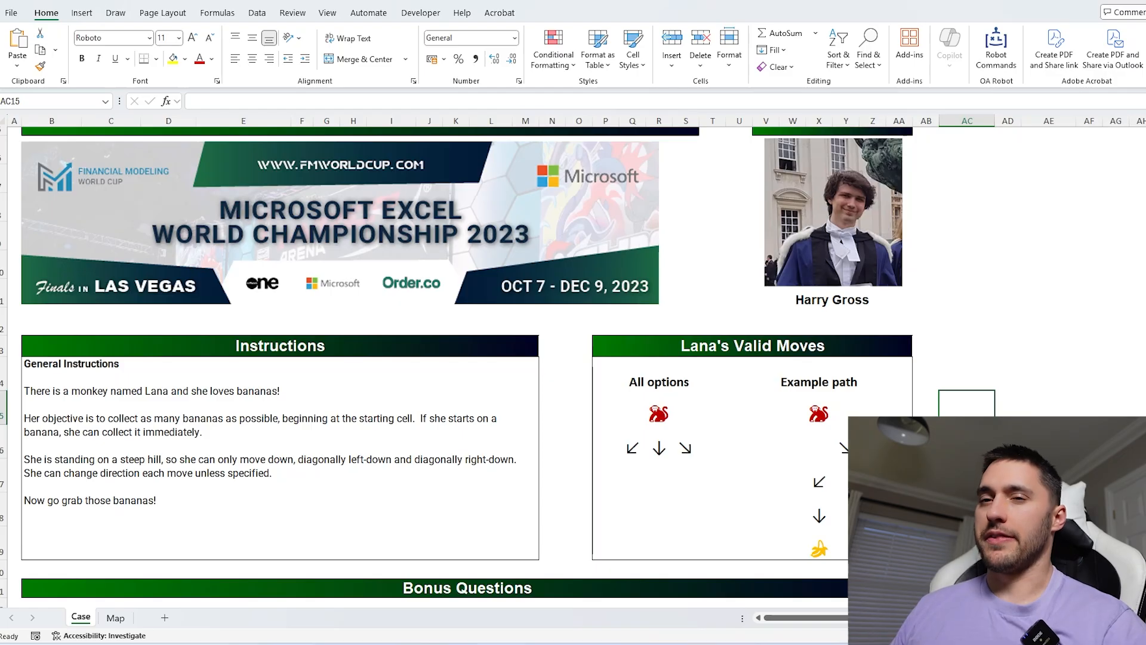
click(115, 617)
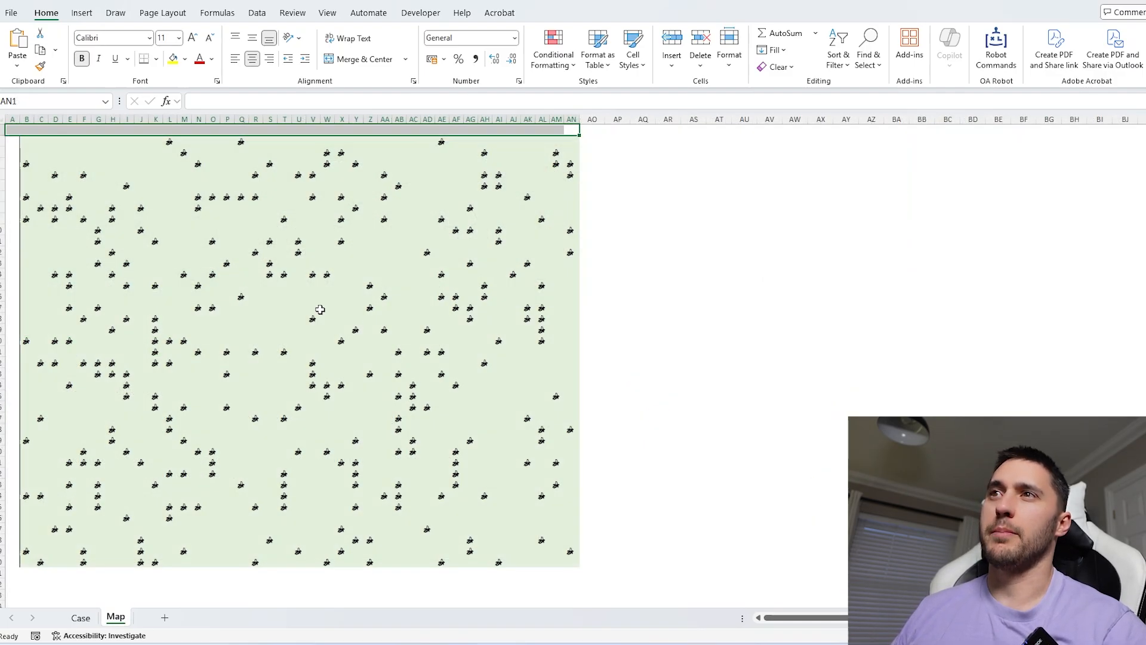
Step through cells near the top of the banana map to trace Lana's possible moves.
scroll(320, 309, up, 1)
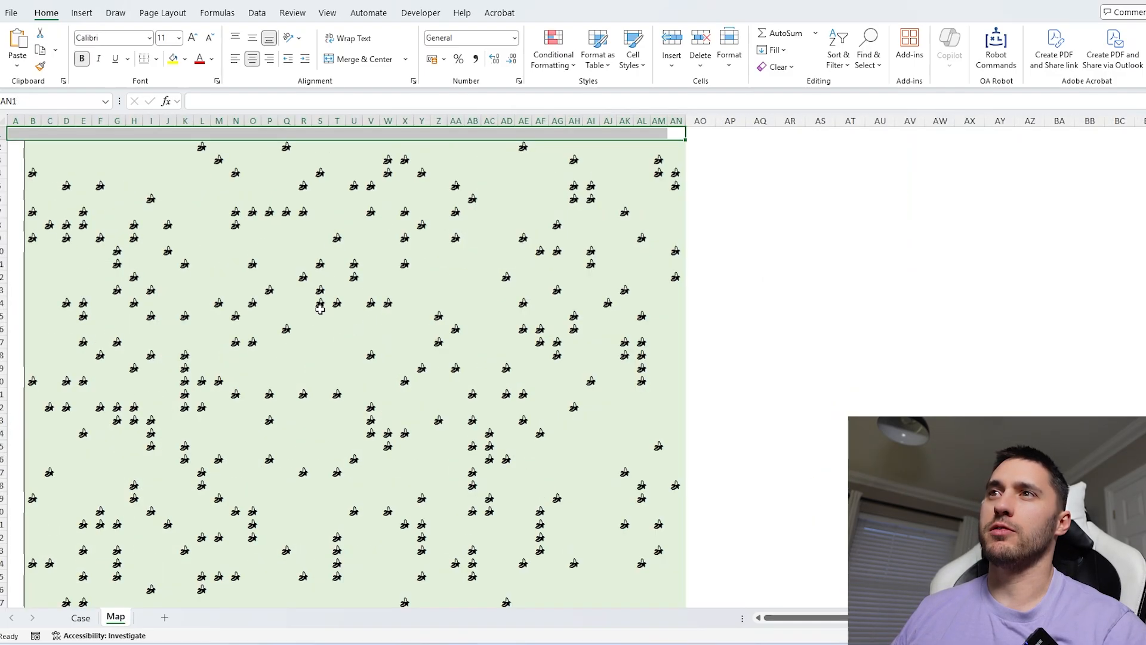
click(236, 234)
click(395, 145)
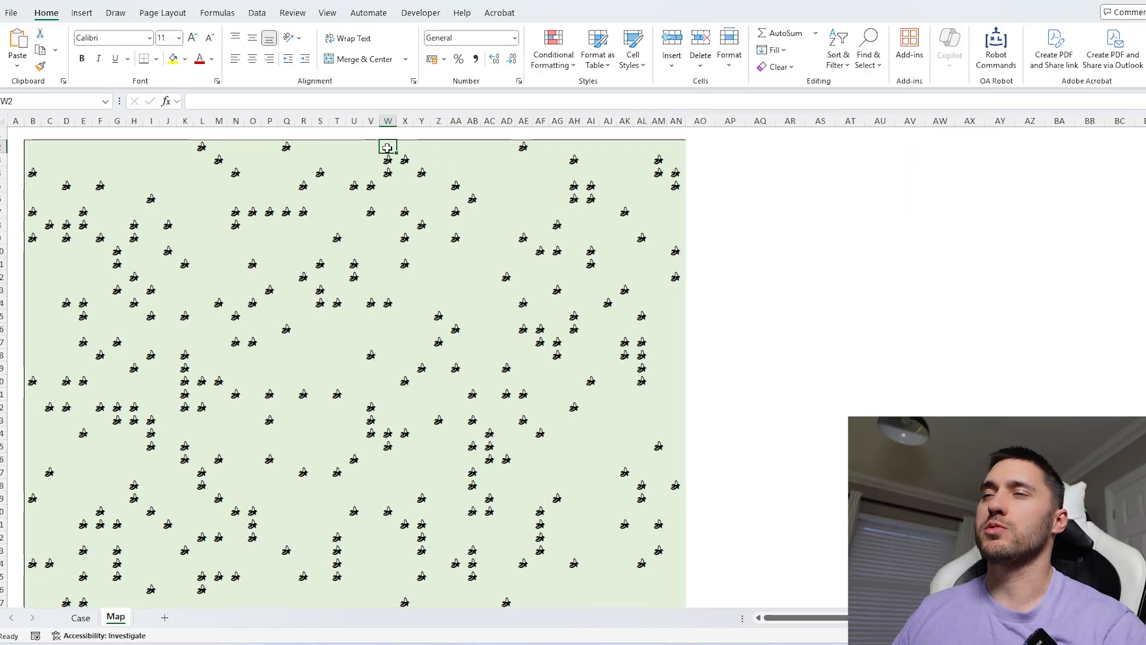
key(Down)
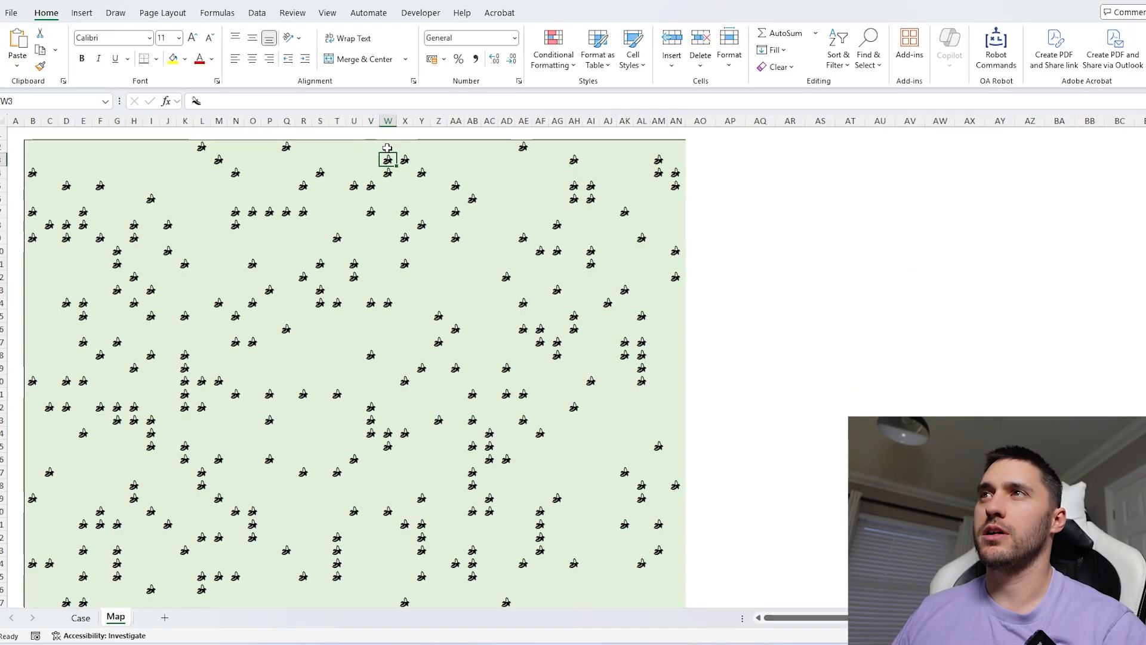
key(Up)
key(Down)
key(Left)
key(Up)
key(Right)
key(Down)
key(Right)
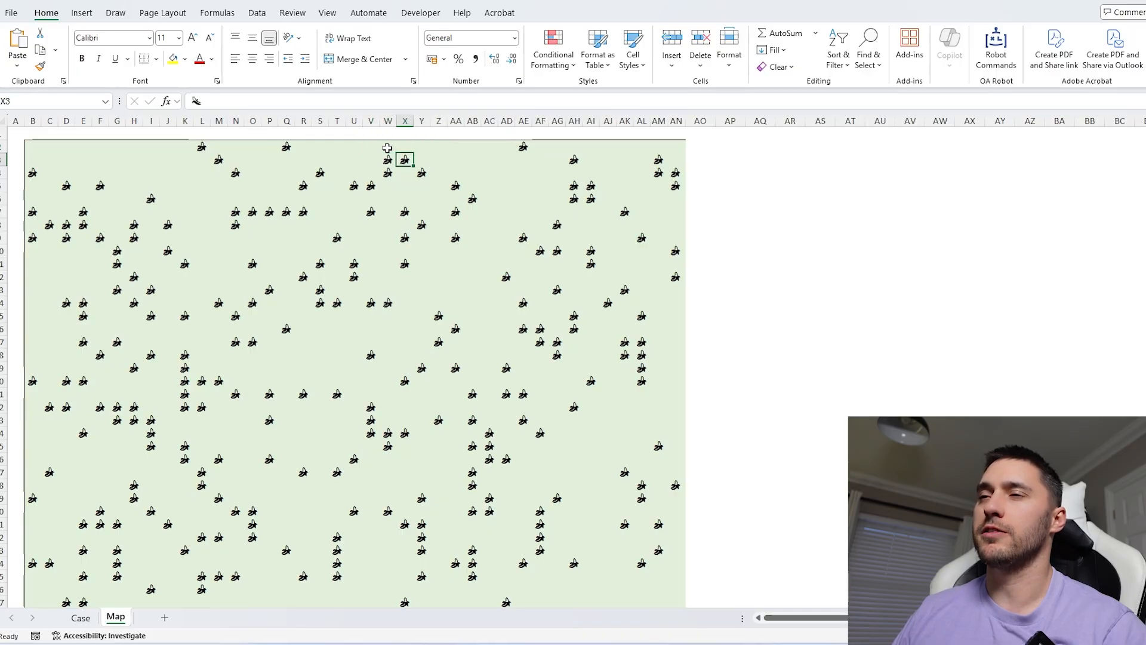
Select and inspect the lower part of the banana map, tracing a path down through its cells.
scroll(433, 250, down, 1)
click(405, 250)
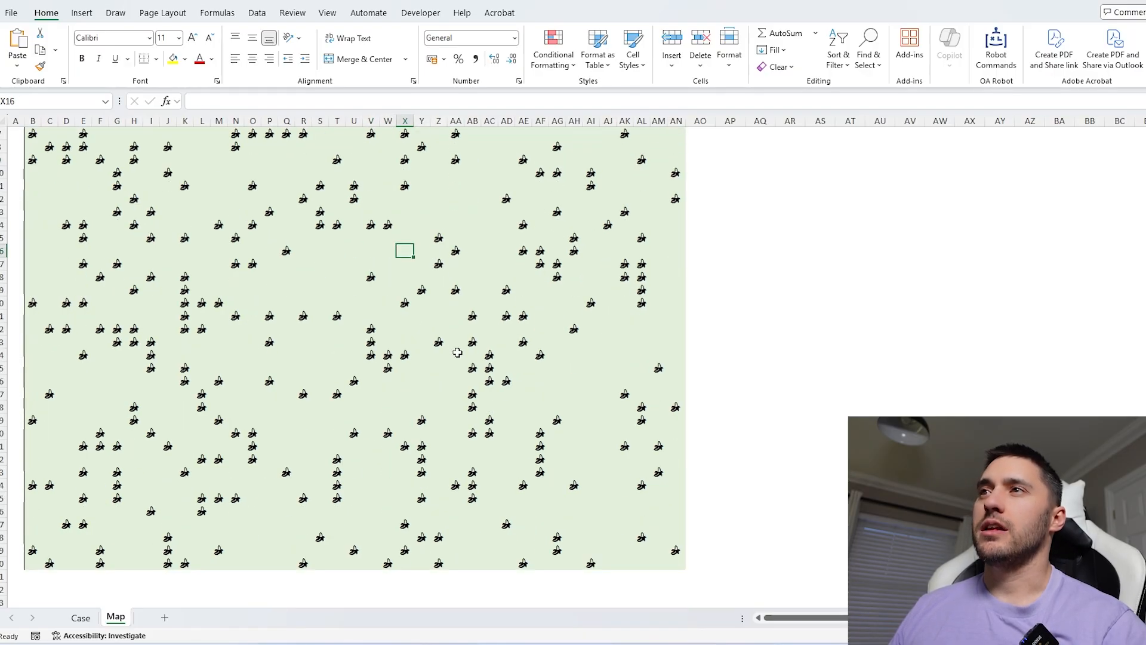
drag(403, 267, 687, 567)
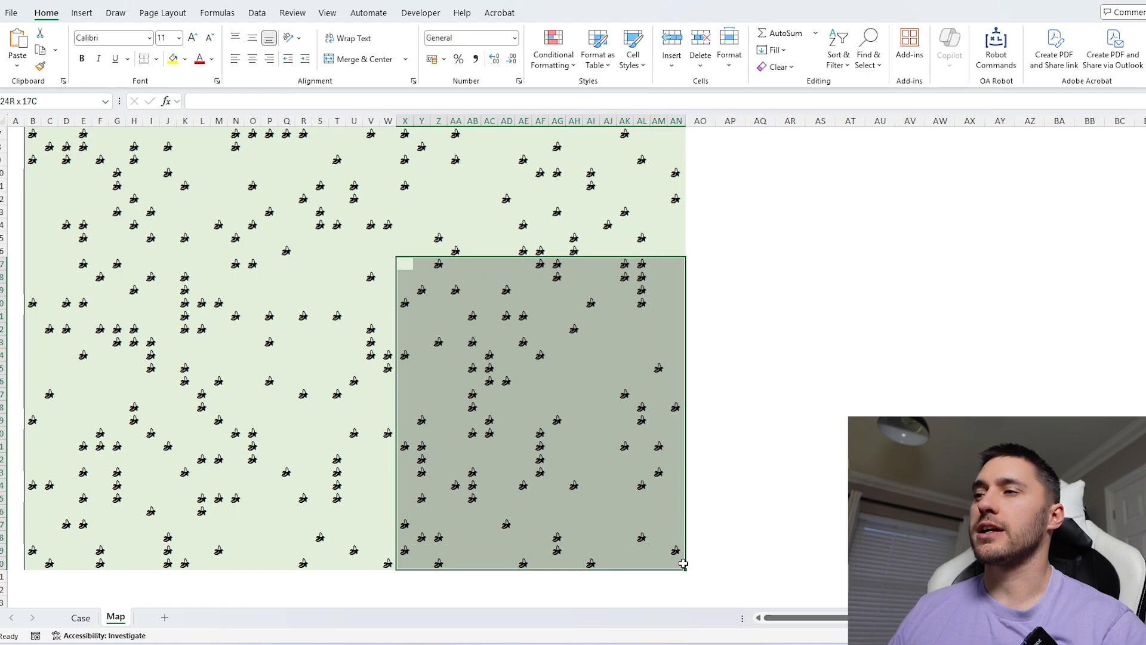
key(Right)
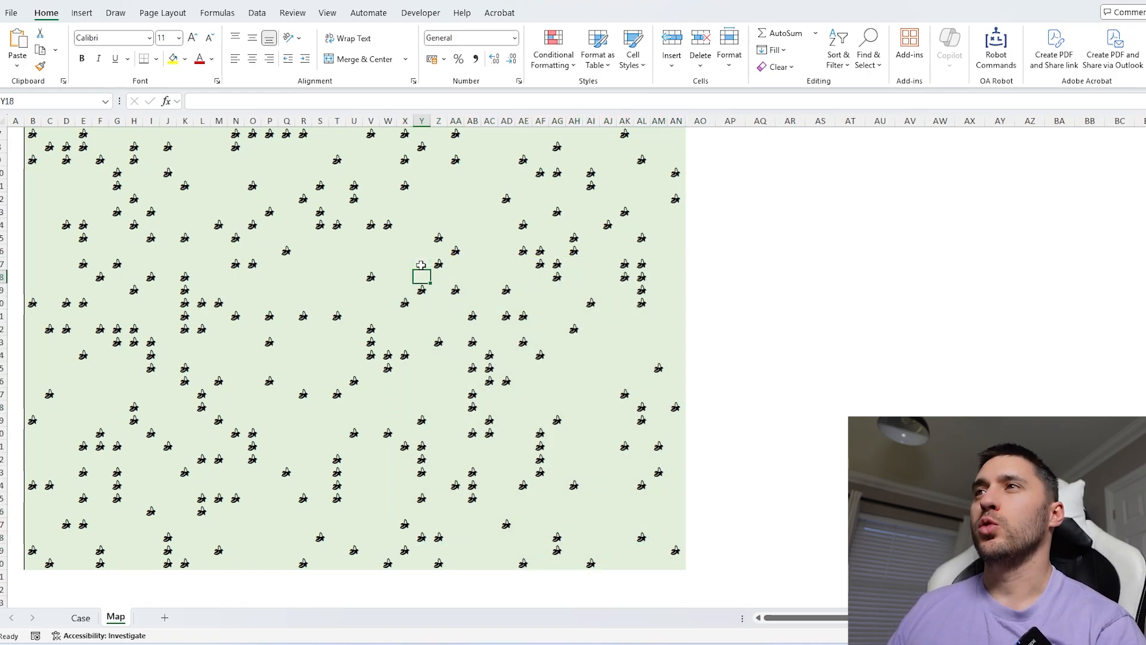
key(Down)
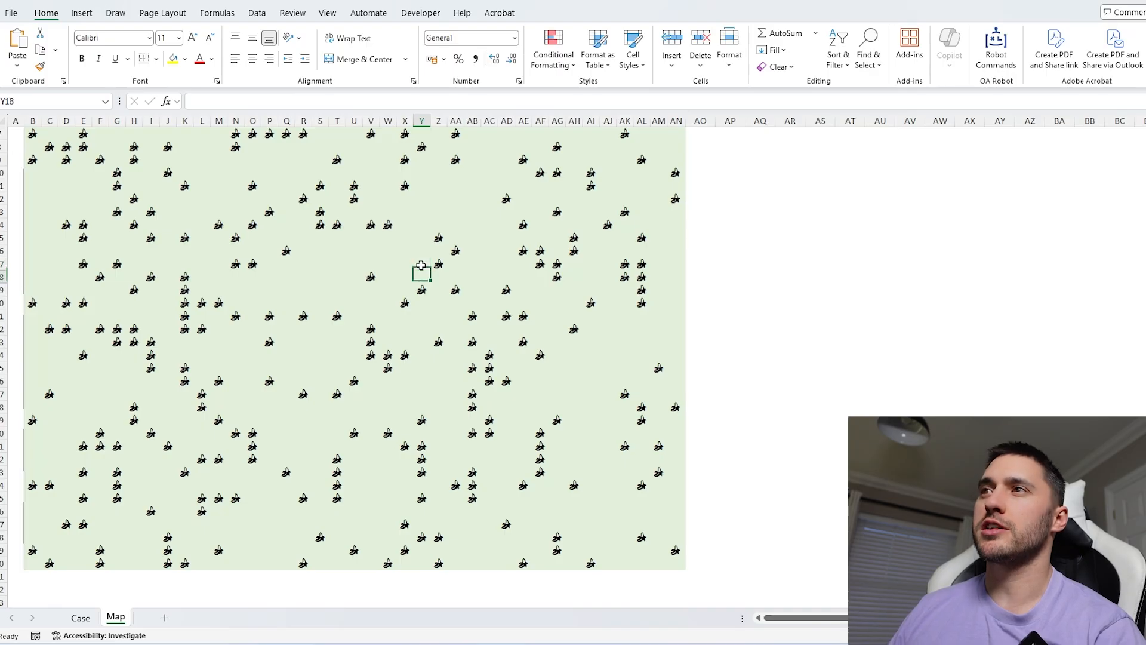
key(Down)
key(Down)
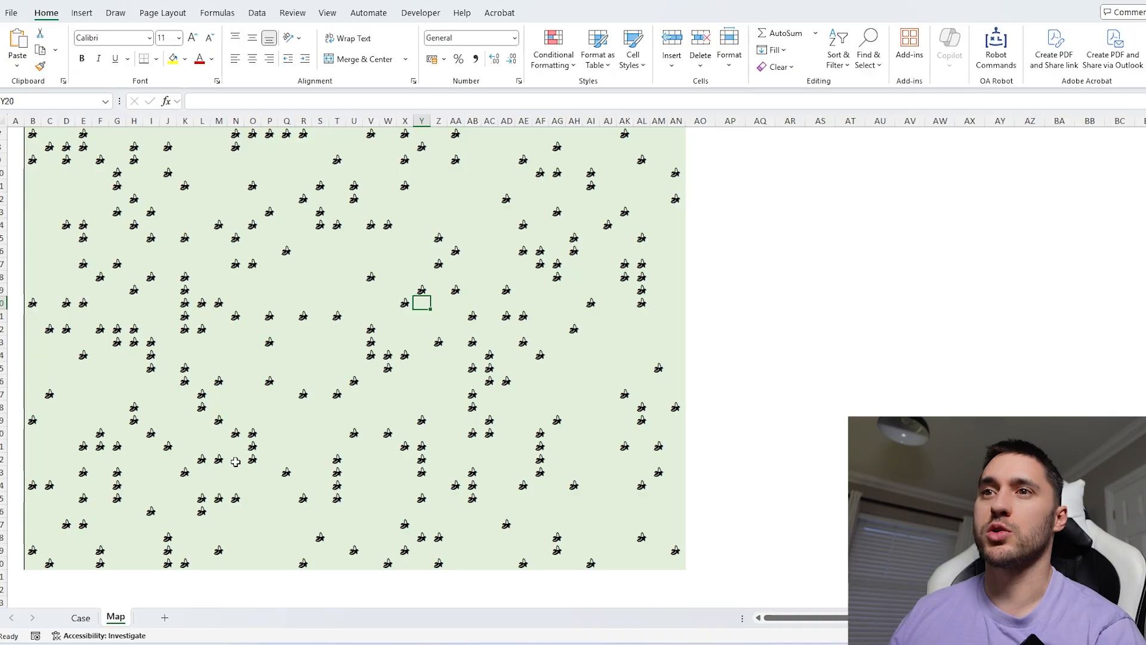
drag(39, 563, 681, 550)
click(743, 524)
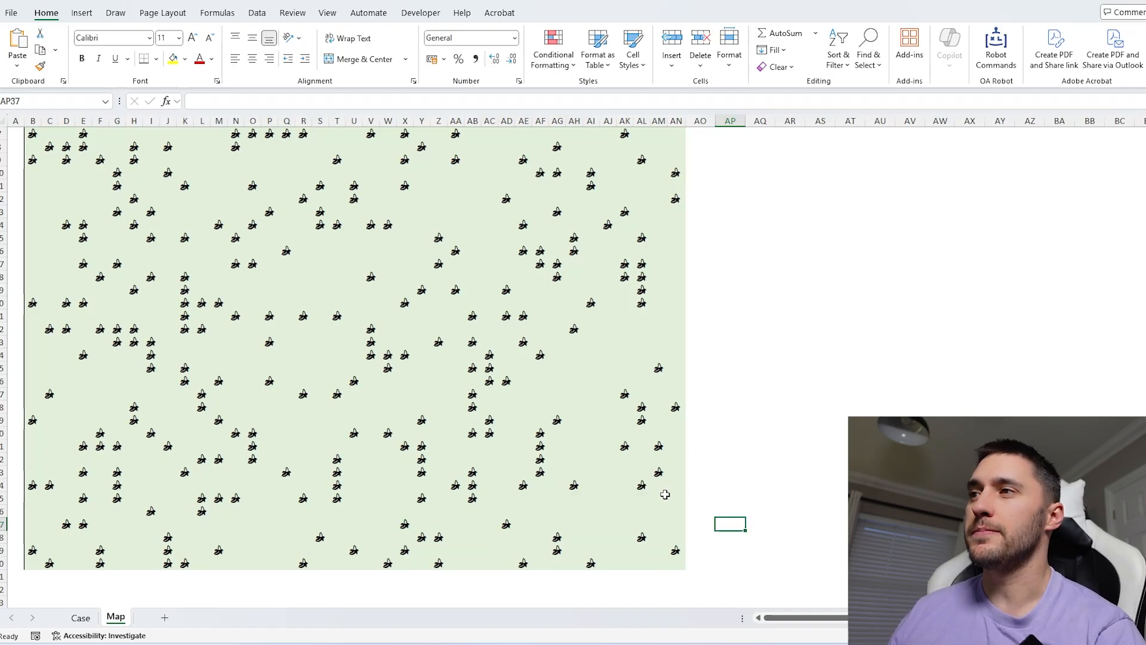
click(735, 473)
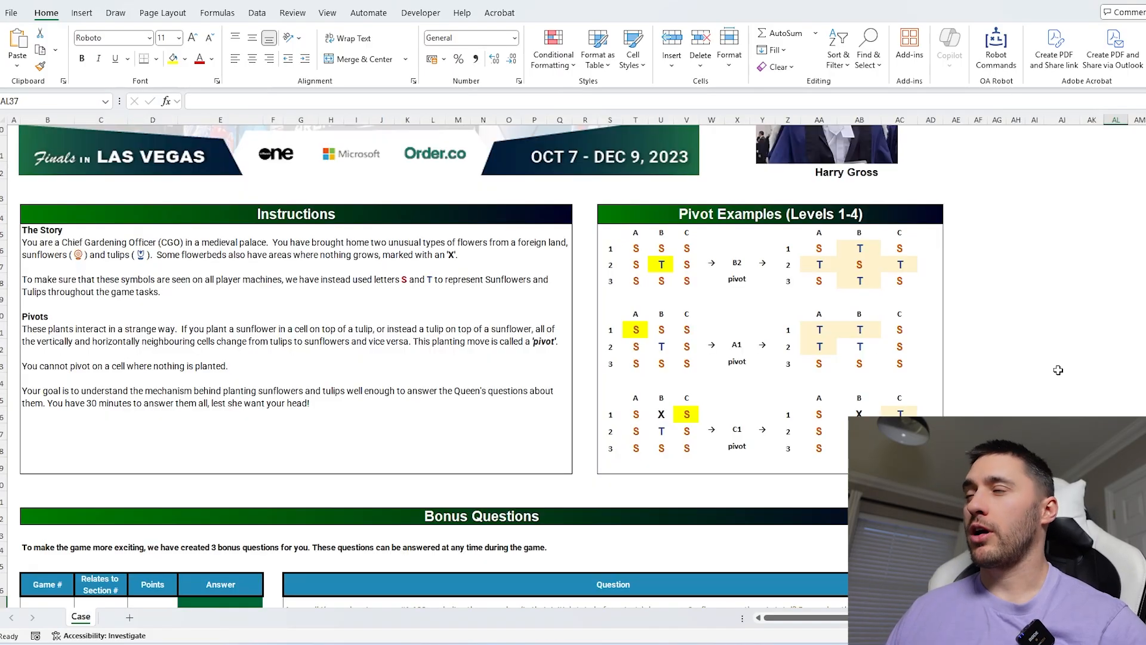
Study the Level 5 pivot example in the flower-garden case, selecting the cells the pivot affects.
click(1071, 335)
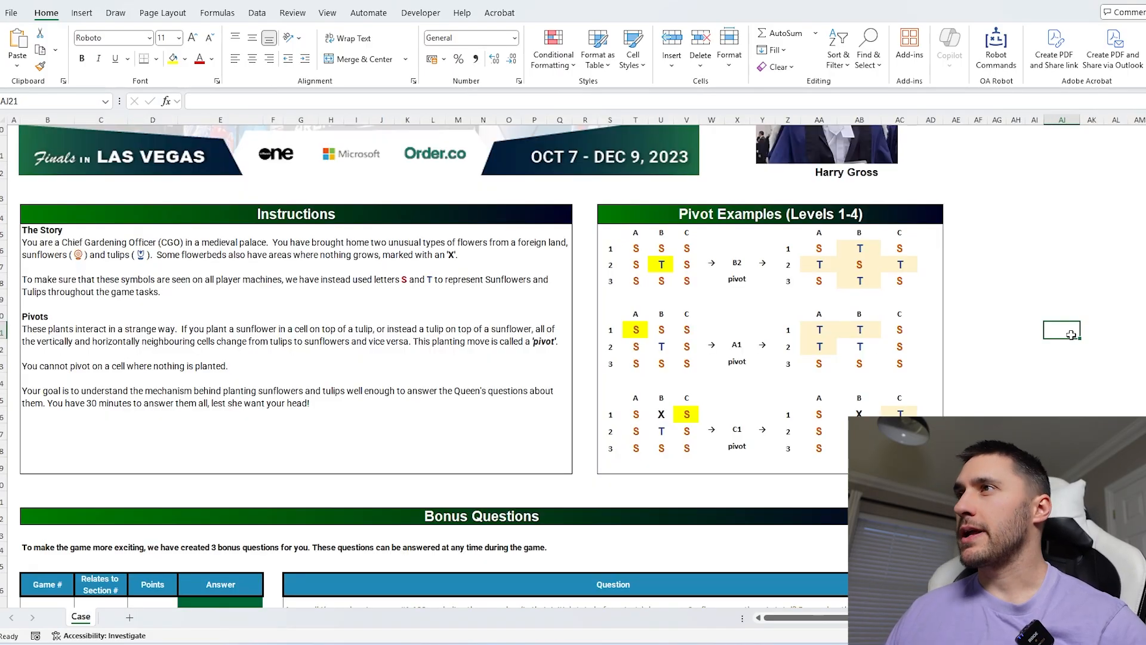
scroll(902, 322, up, 4)
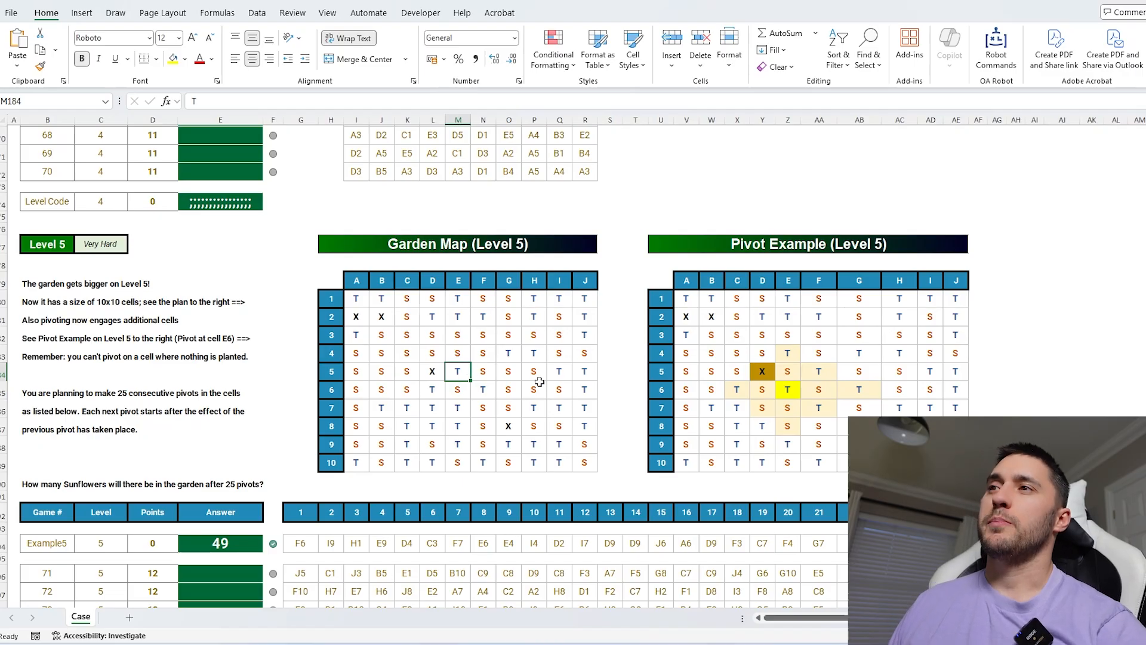
drag(739, 392, 858, 390)
drag(787, 354, 788, 425)
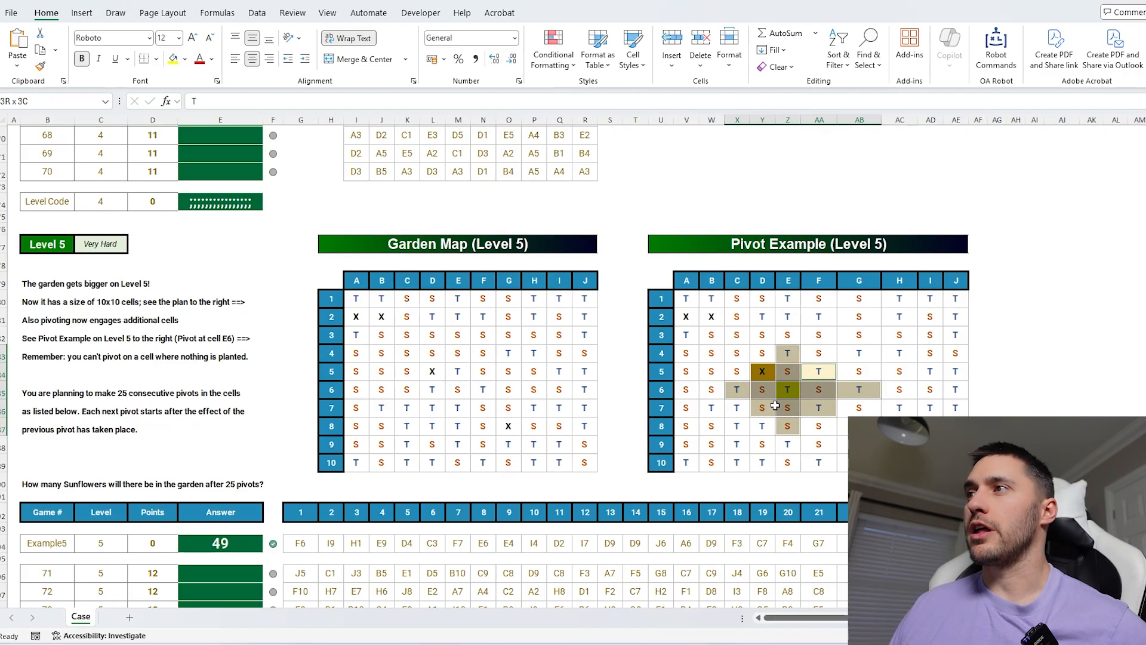
click(817, 376)
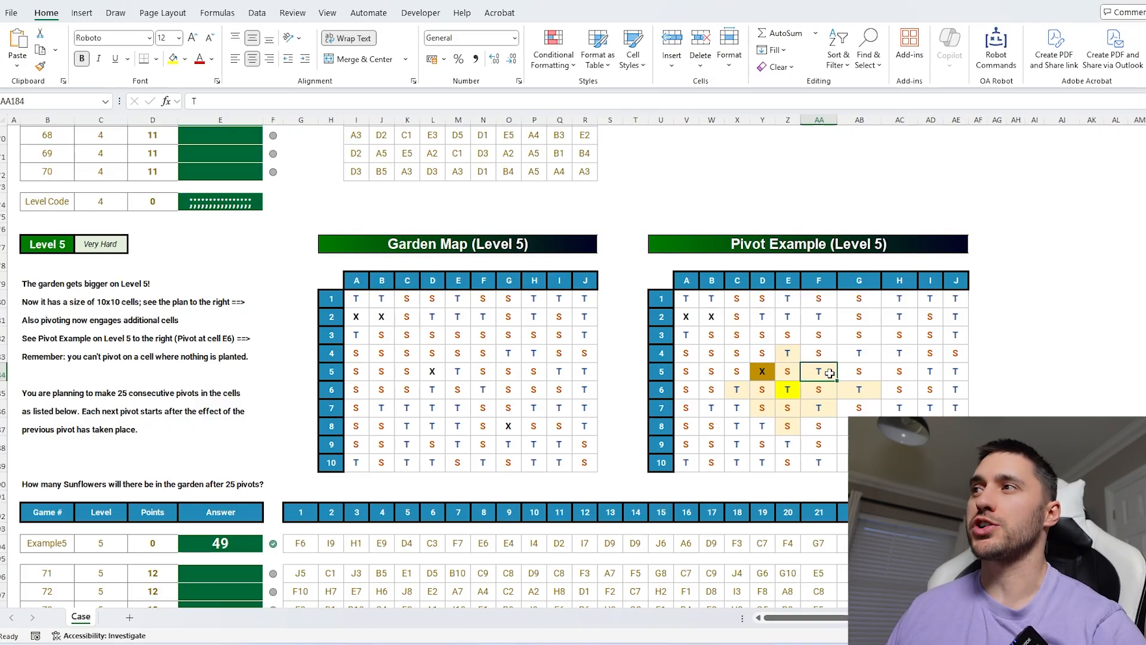
drag(737, 335, 899, 425)
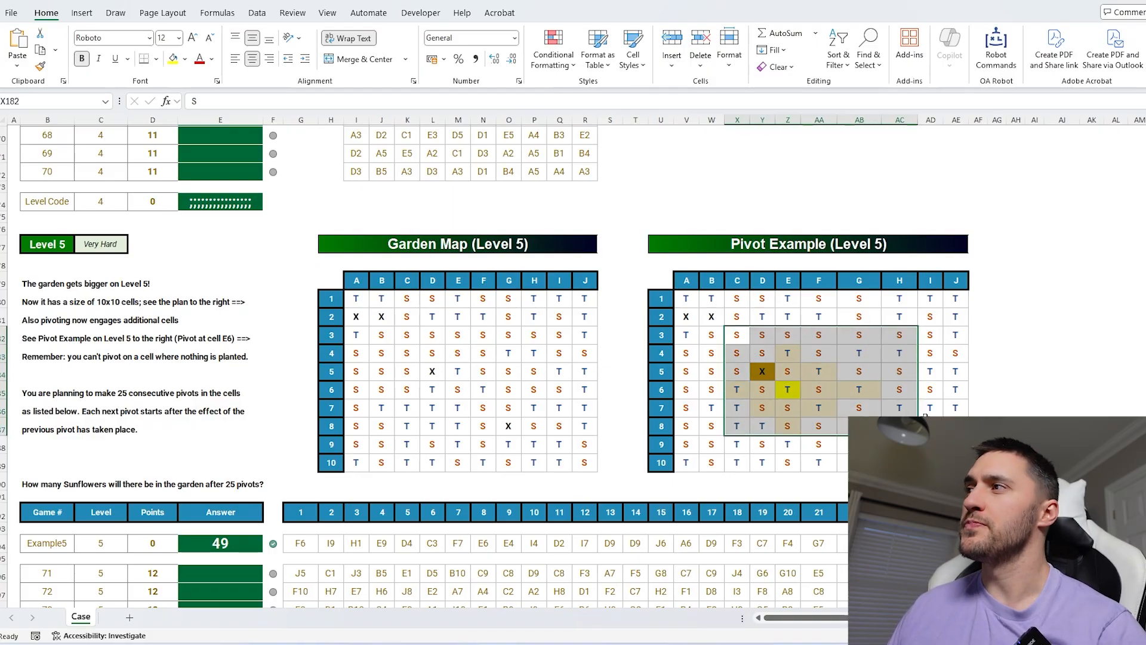
click(1062, 372)
scroll(665, 365, up, 3)
scroll(665, 365, down, 7)
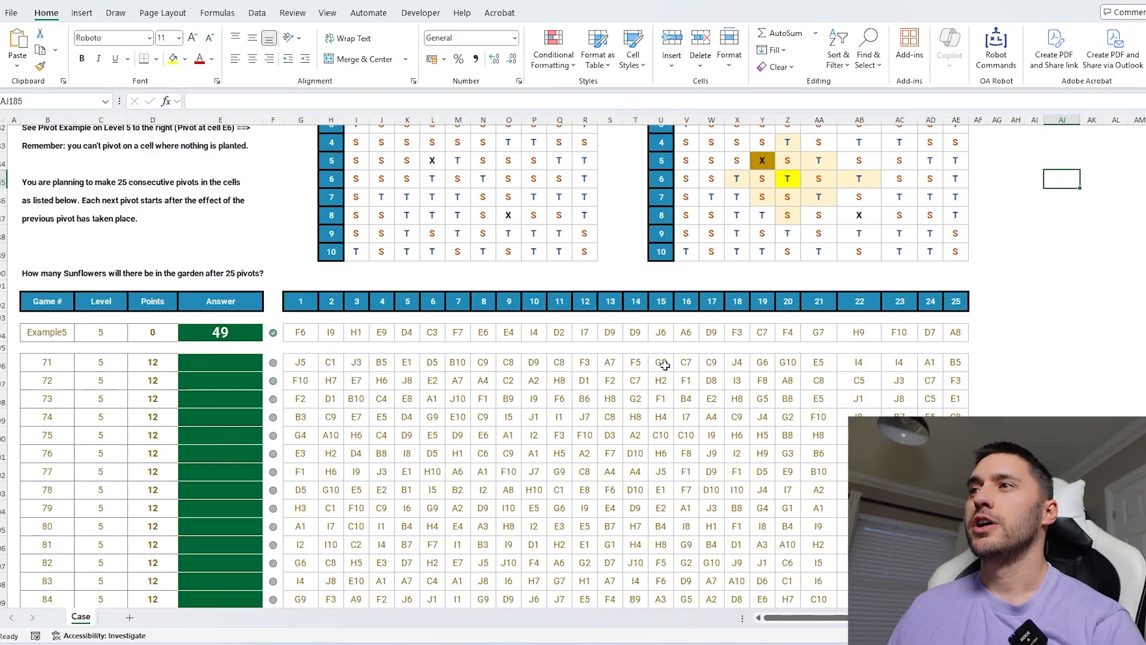
Inspect the 25-pivot sequence for question 71 alongside the Level 5 garden map.
drag(303, 360, 956, 362)
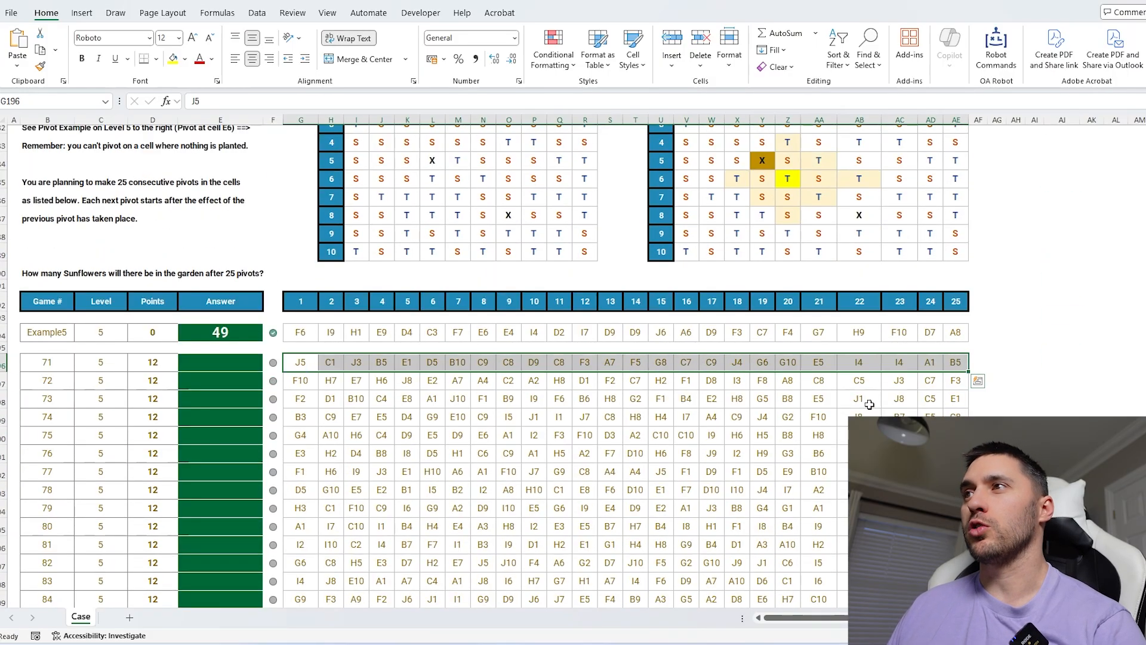
scroll(834, 413, up, 3)
scroll(834, 413, up, 1)
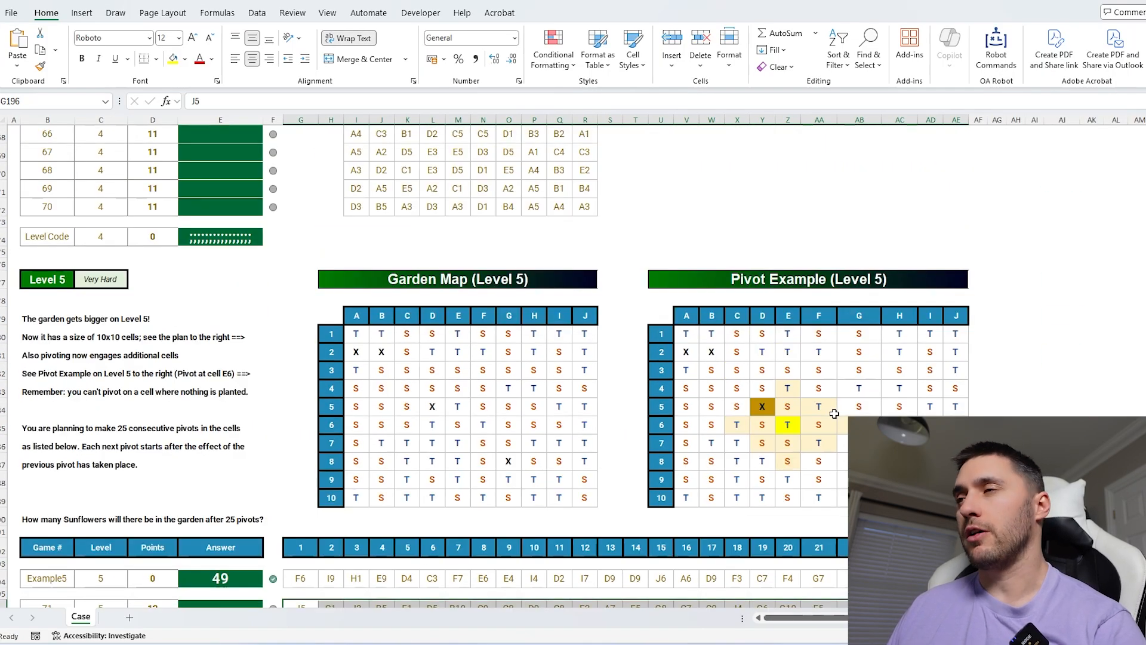
scroll(848, 406, down, 1)
drag(956, 301, 691, 460)
click(1035, 426)
scroll(487, 499, down, 1)
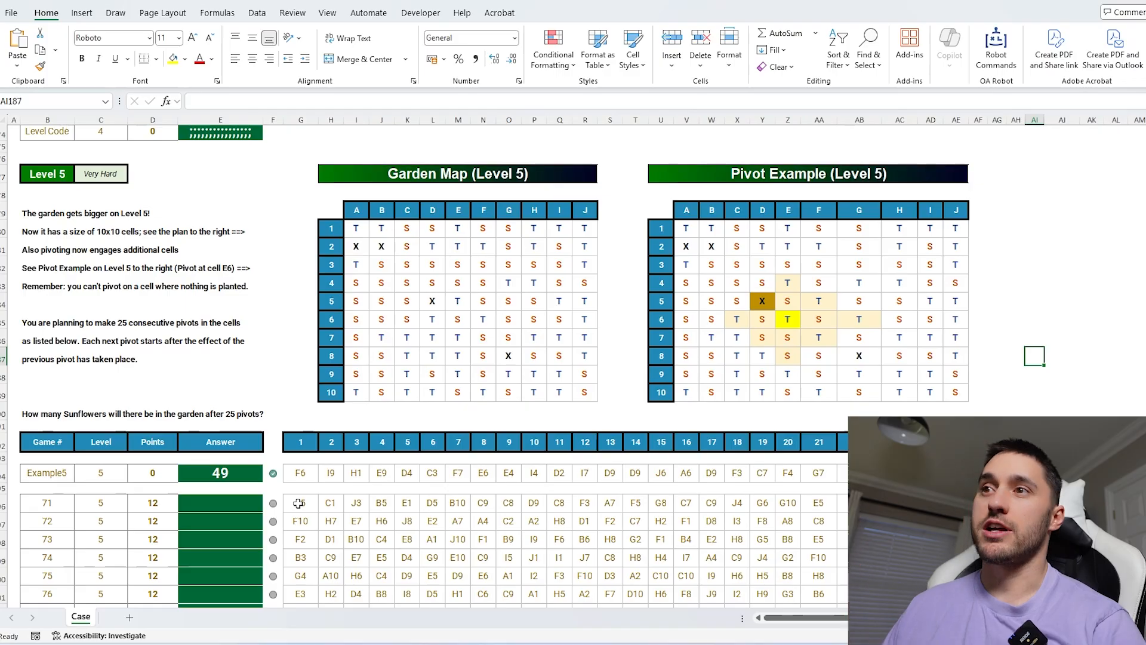
Revisit the Level 3 tulip-garden case, reading its instructions and selecting game 31's pivot options.
drag(301, 503, 900, 503)
scroll(409, 334, up, 15)
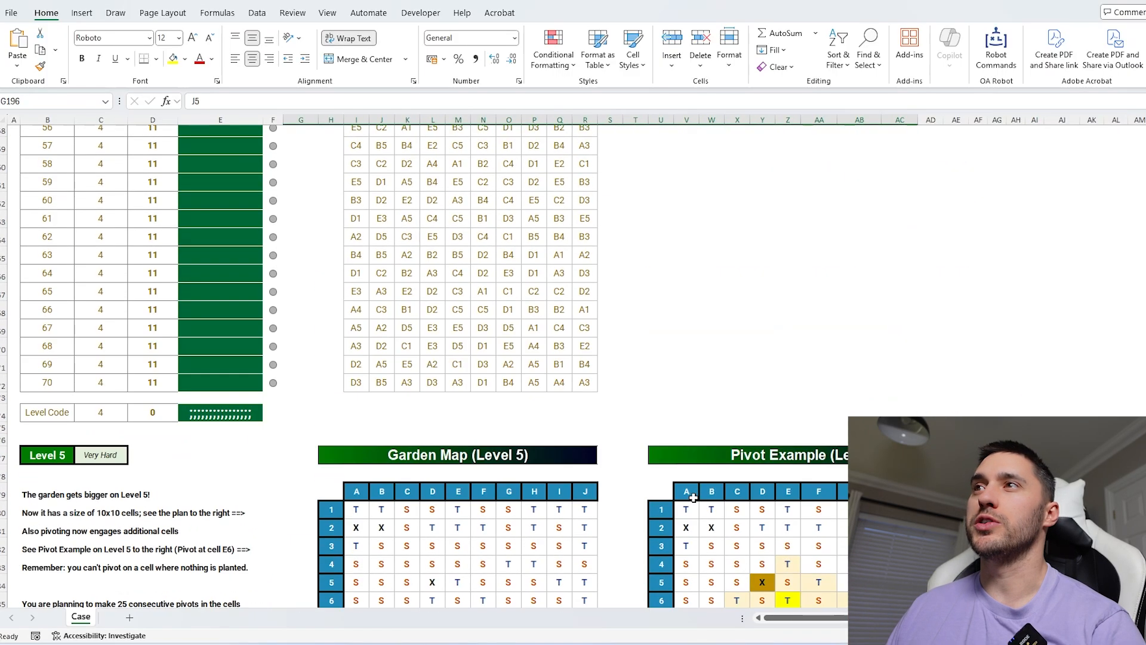
scroll(472, 384, up, 15)
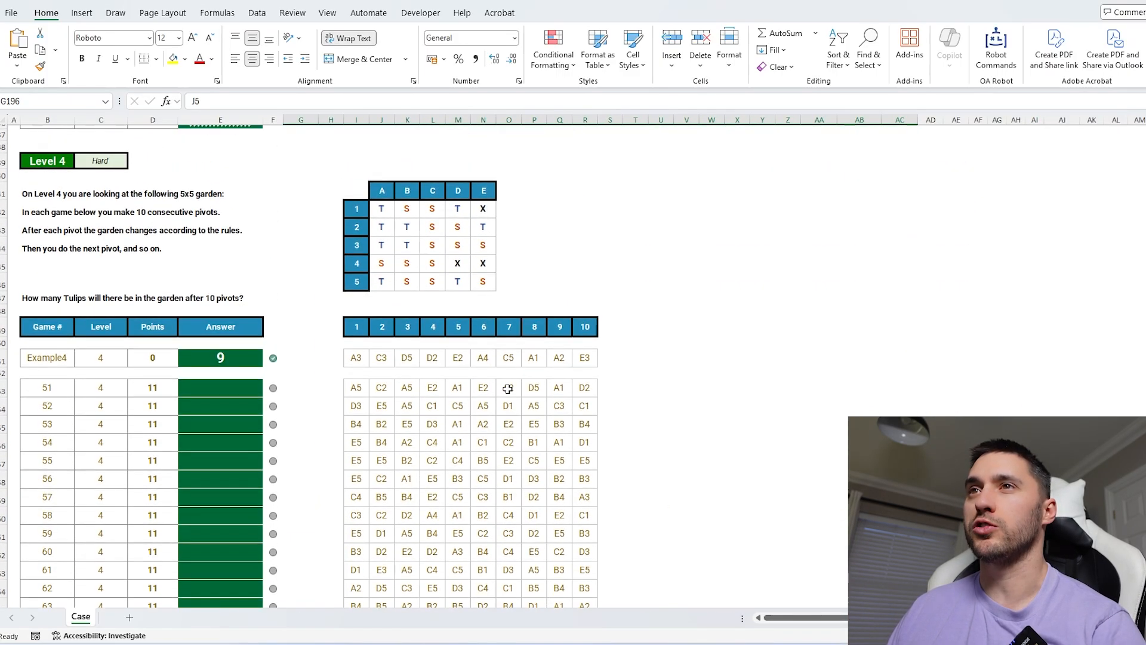
click(55, 286)
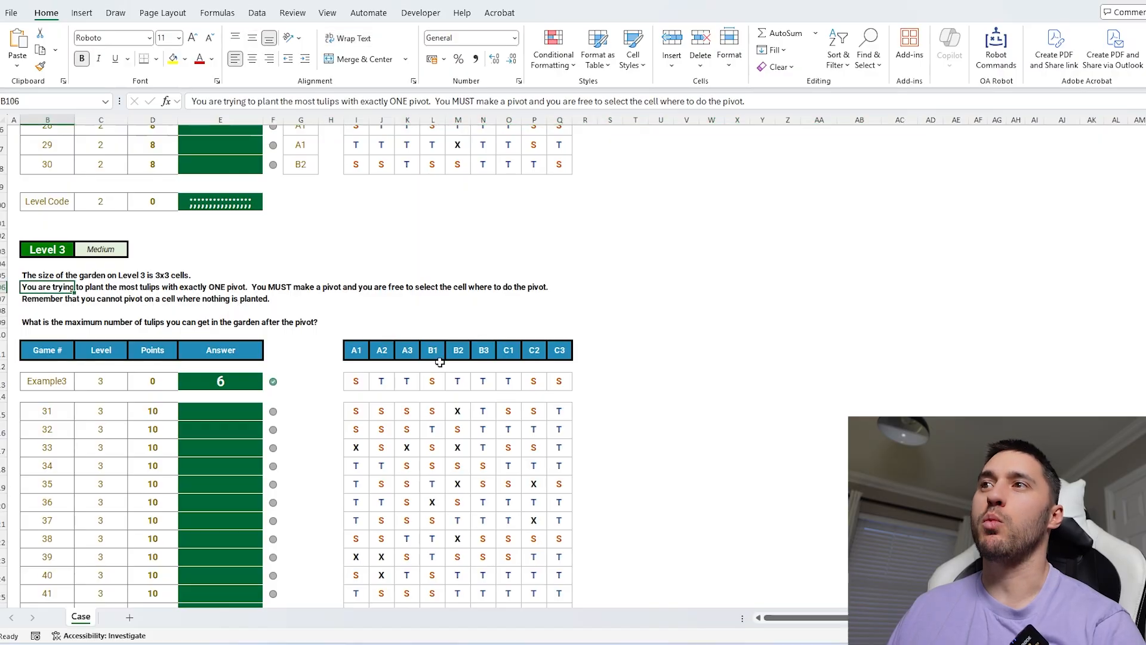
drag(357, 411, 558, 410)
click(626, 408)
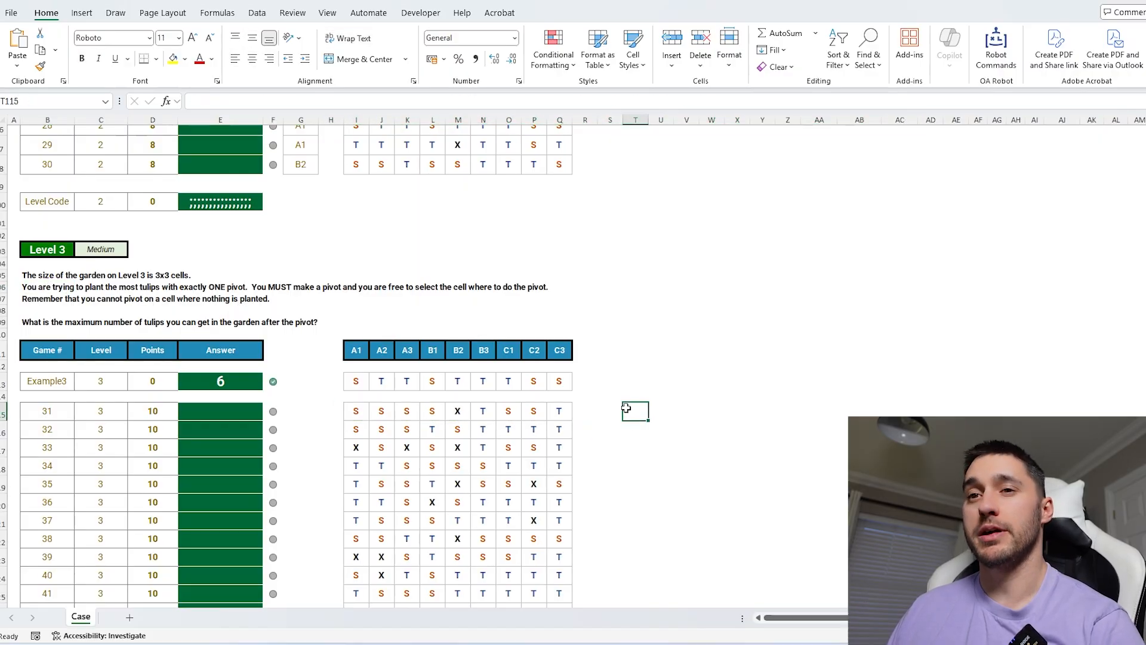
scroll(719, 410, down, 1)
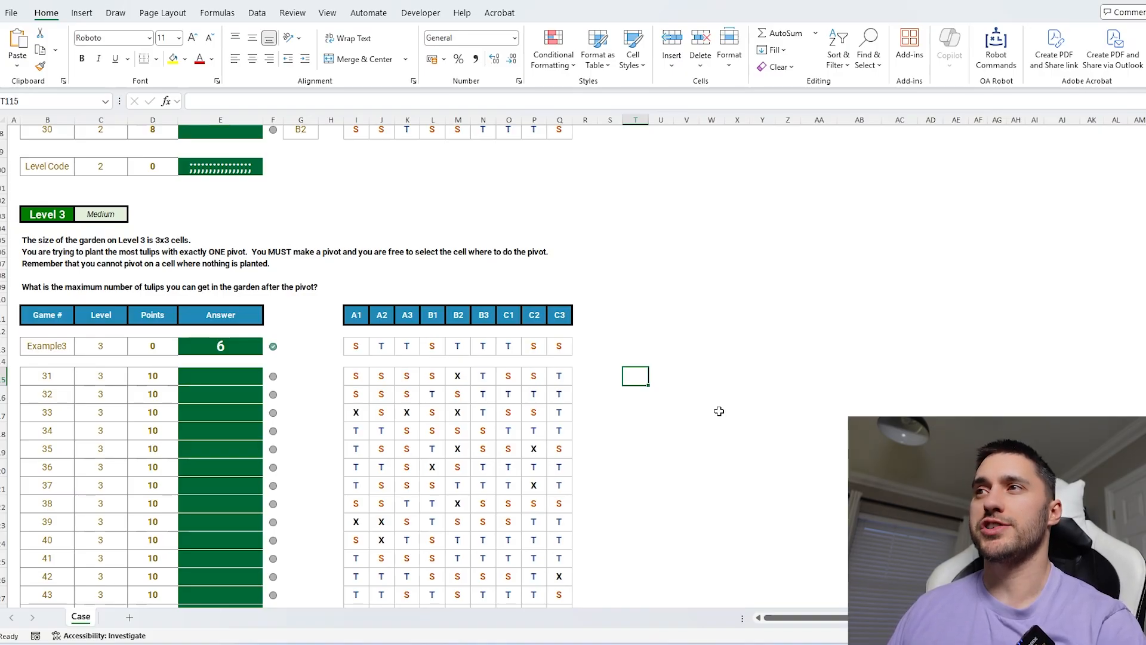
scroll(686, 340, down, 6)
scroll(686, 340, up, 3)
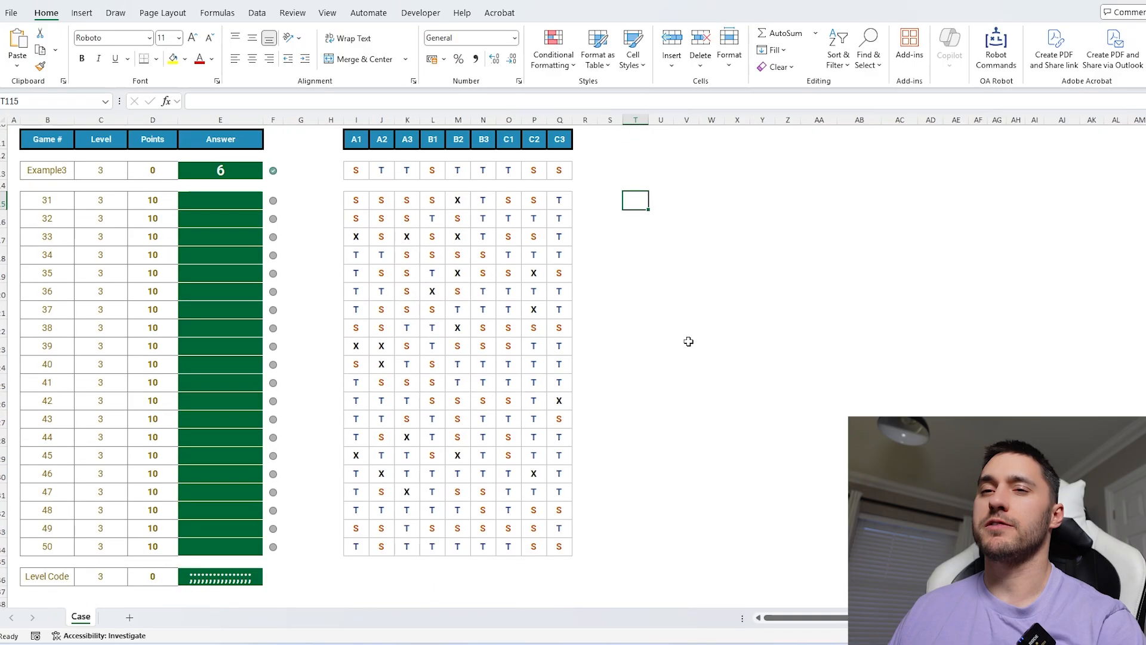
Scroll to the Level 3 Three's a Pair card case and read its set rules and example.
scroll(688, 341, down, 6)
scroll(688, 341, down, 5)
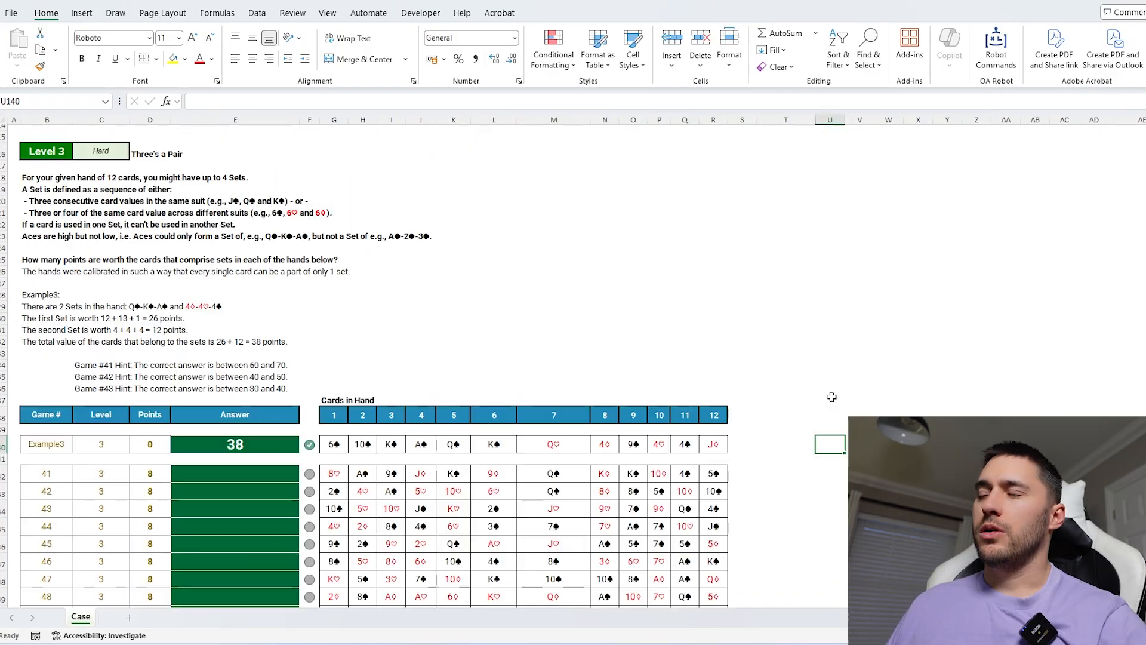
scroll(832, 397, up, 1)
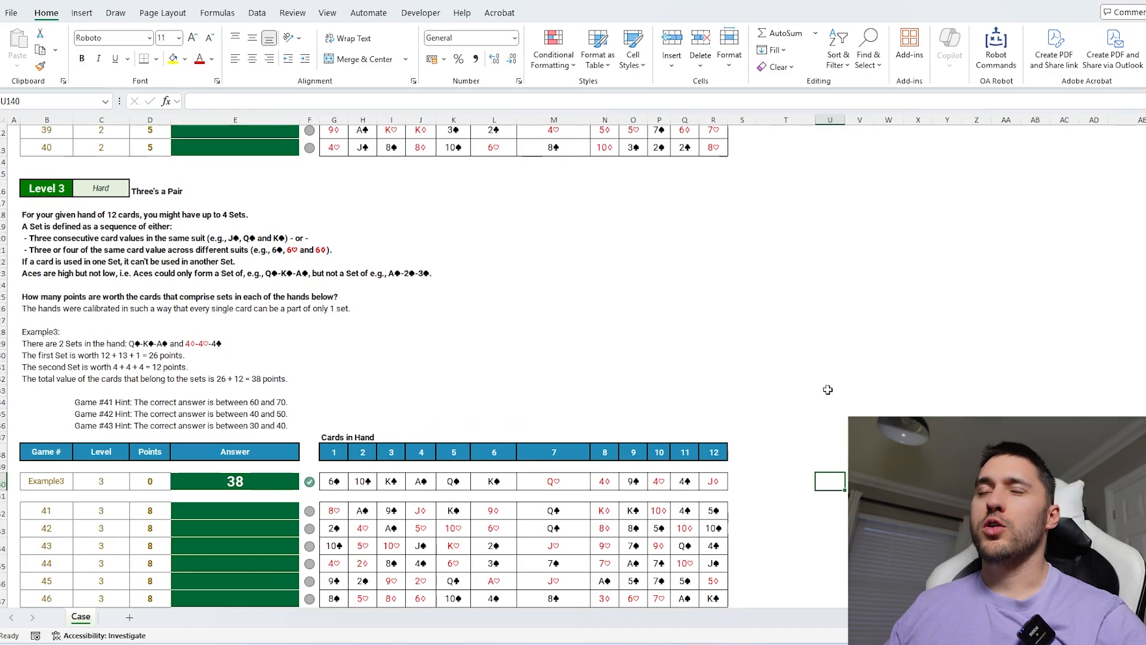
scroll(828, 389, down, 1)
scroll(523, 386, down, 1)
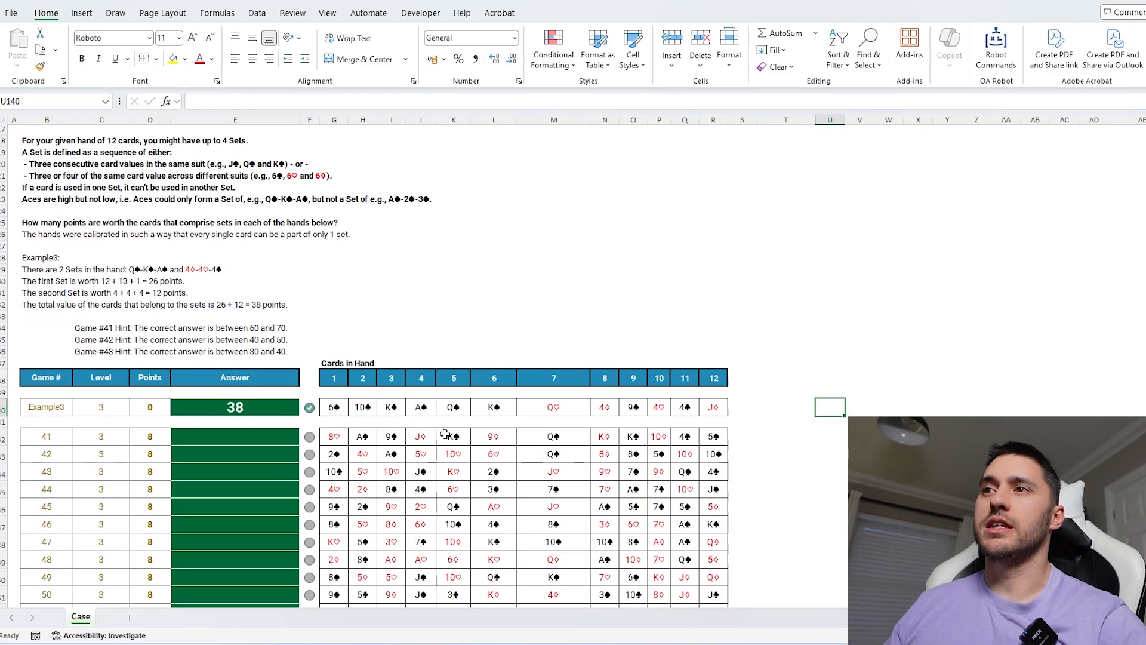
Beside game 41's hand, enter =CardSets(G142:R142,3,1,1) to list the card sets in that hand.
drag(340, 438, 720, 511)
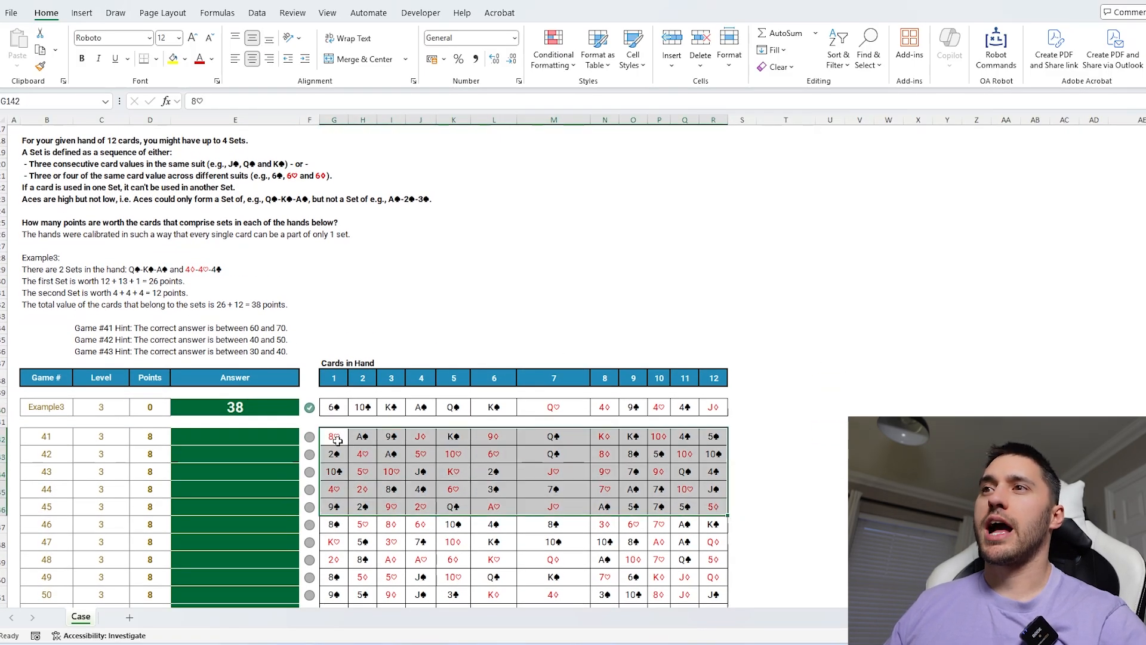
drag(336, 440, 713, 443)
click(742, 439)
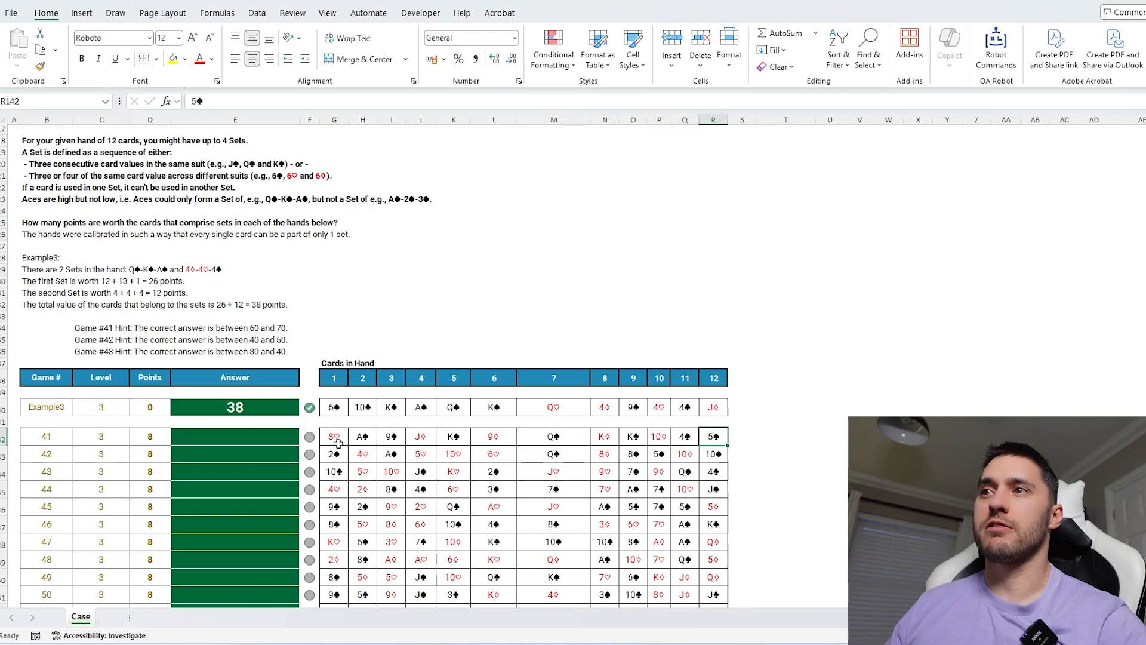
scroll(800, 497, down, 1)
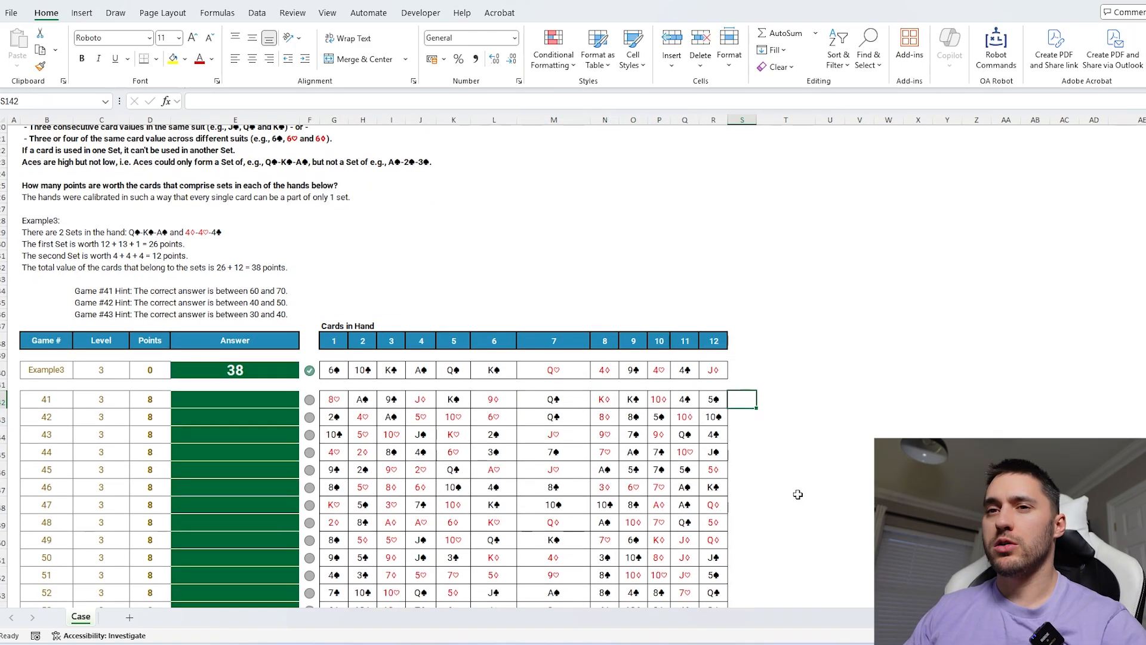
text(=)
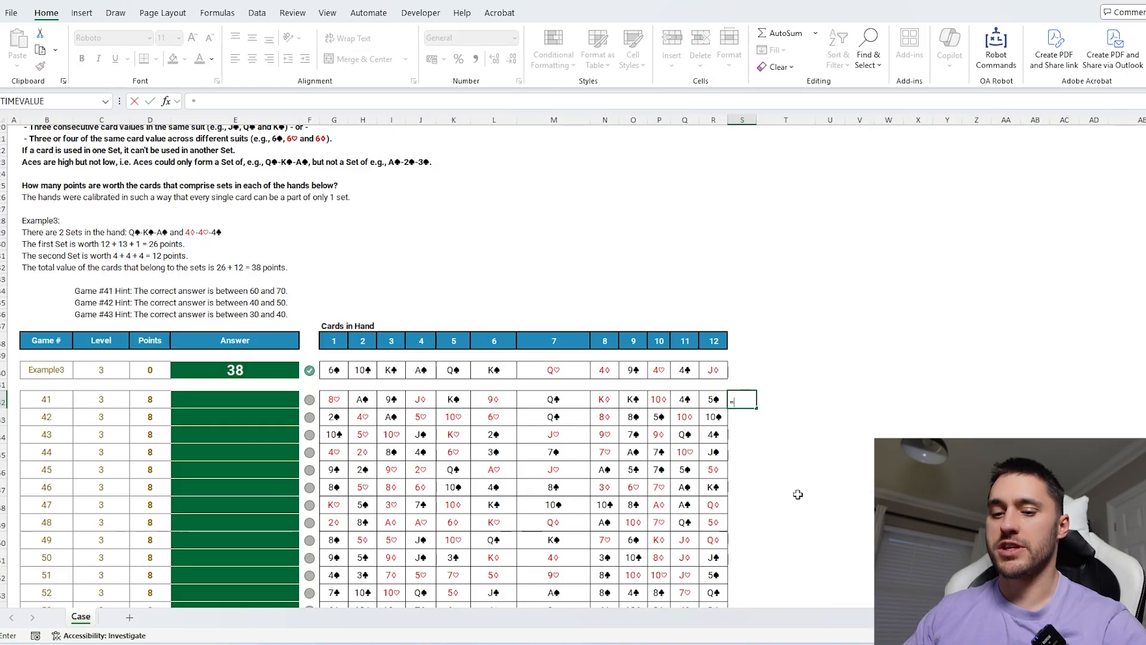
text(car)
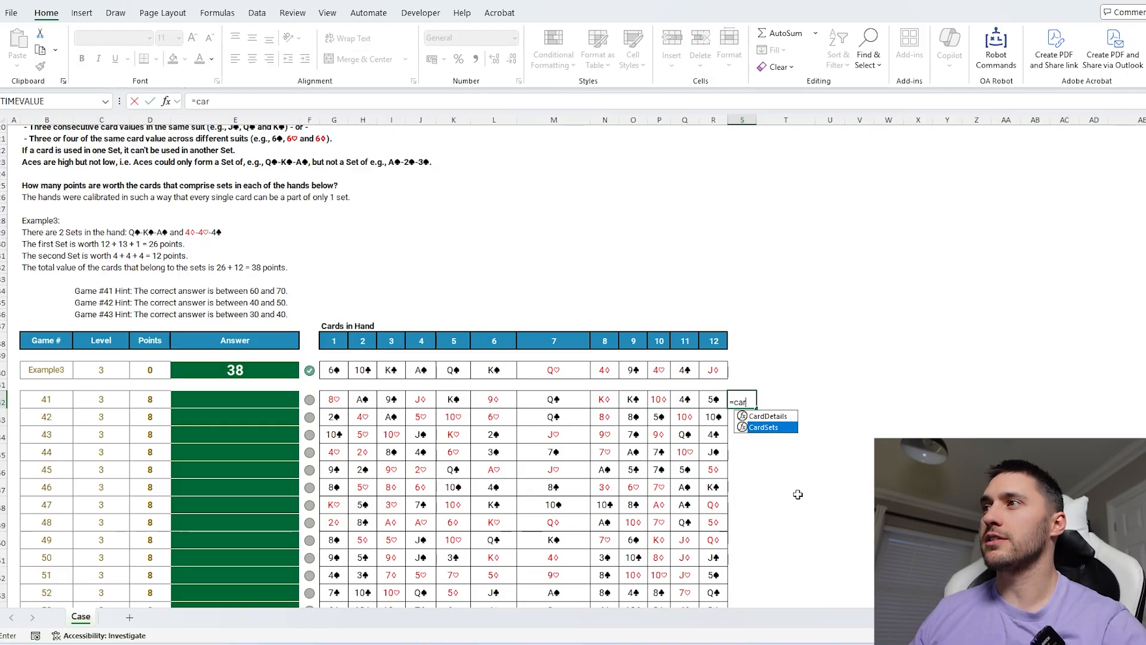
key(Tab)
drag(716, 394, 334, 399)
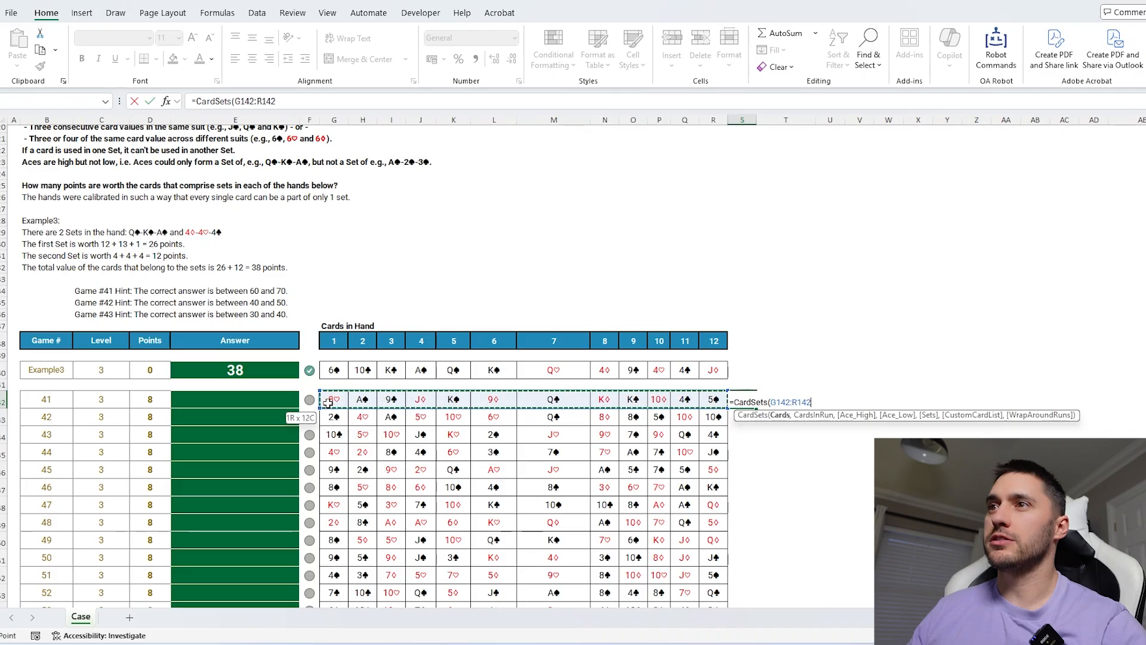
text(,)
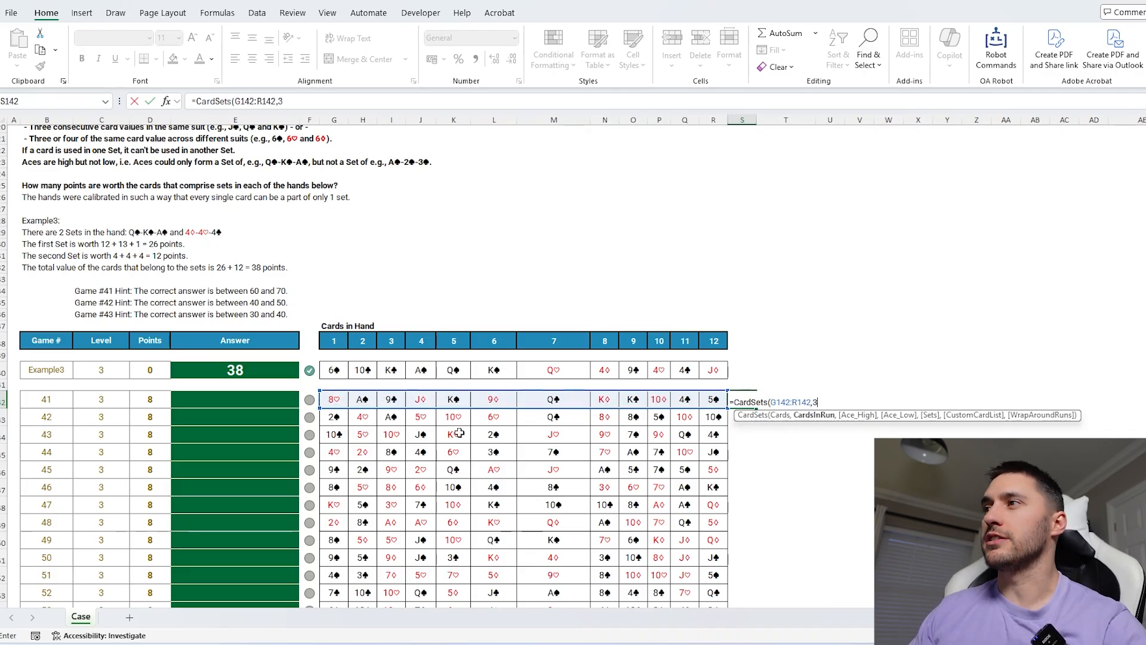
text(3,1,)
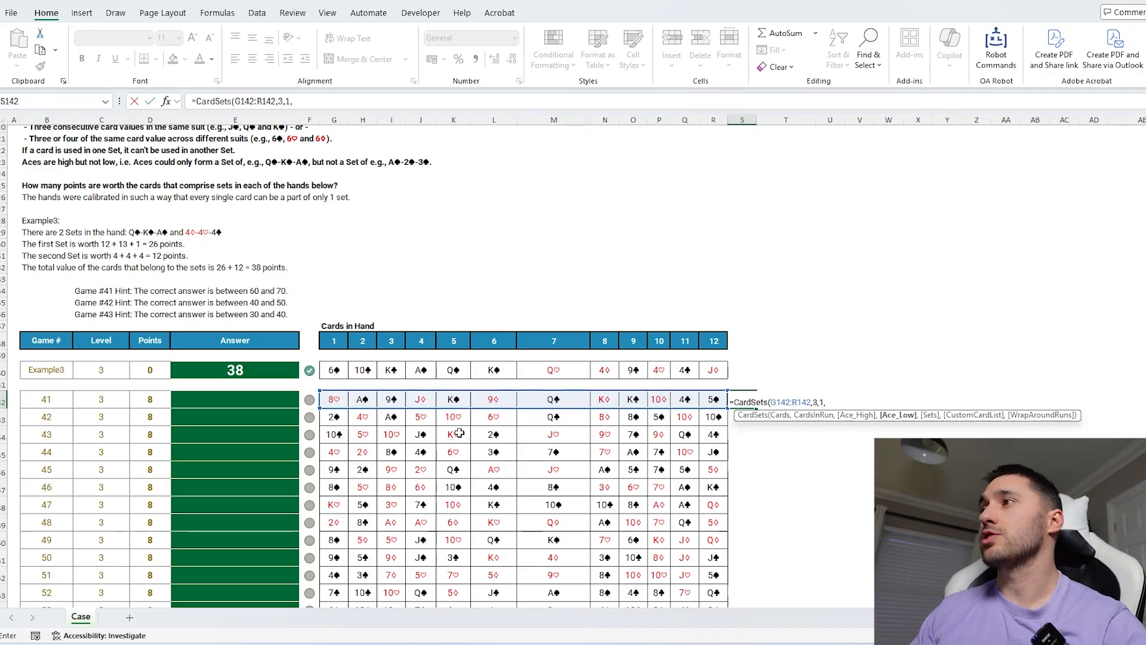
text(1))
key(Return)
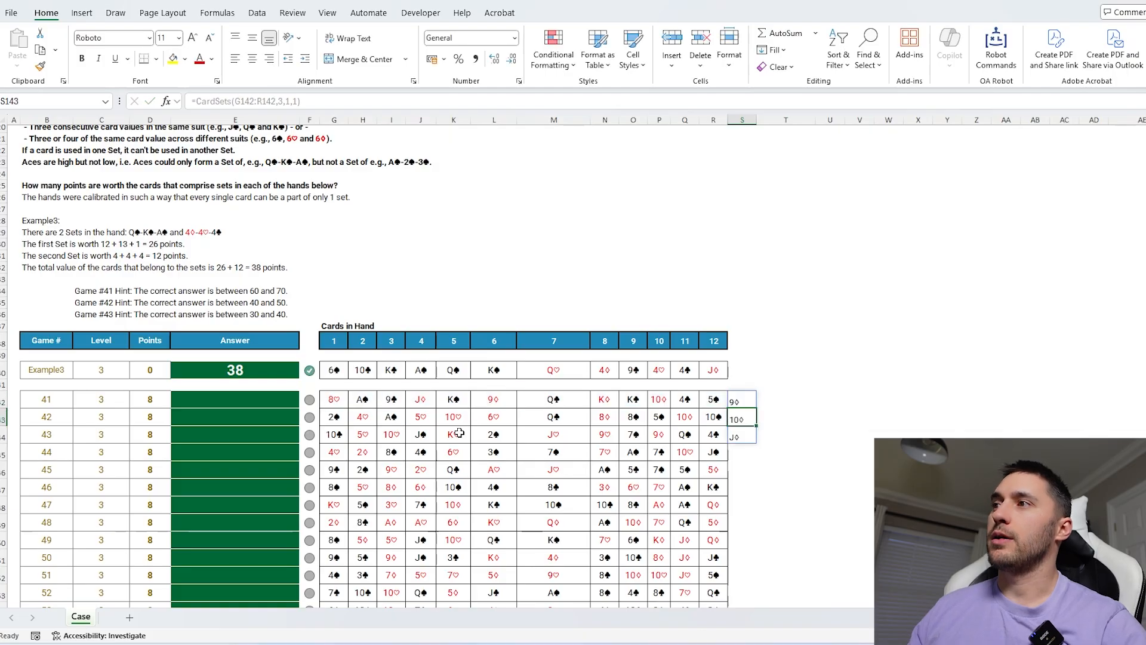
Add a fifth argument of 1 so the formula reads =CardSets(G142:R142,3,1,1,1).
click(732, 397)
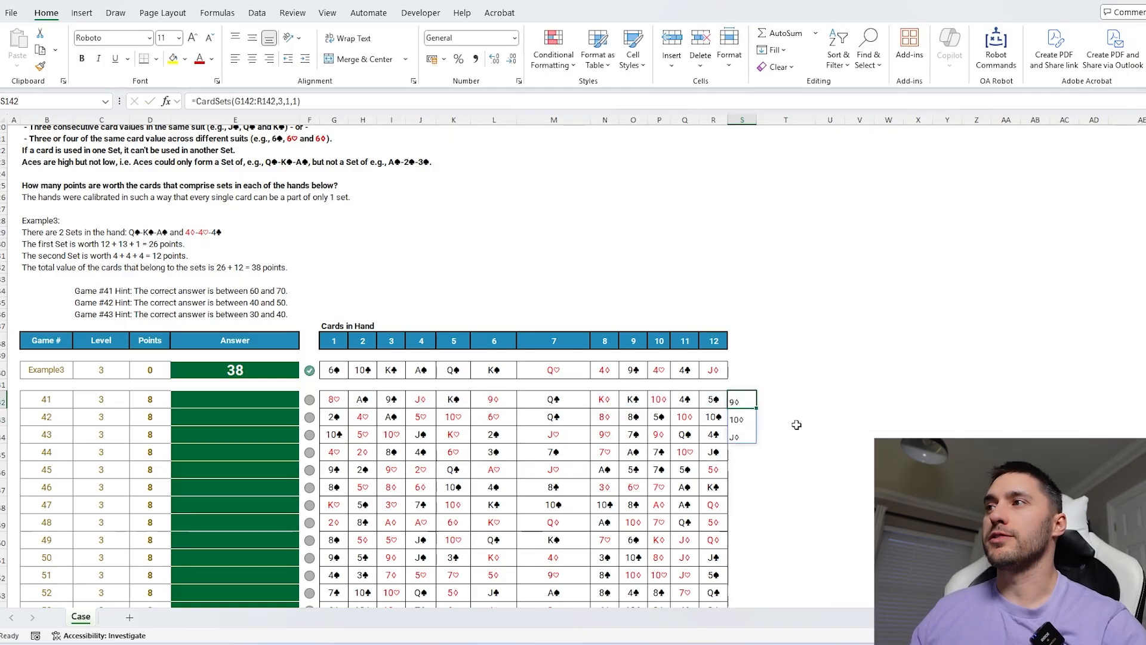
click(299, 102)
text(,1)
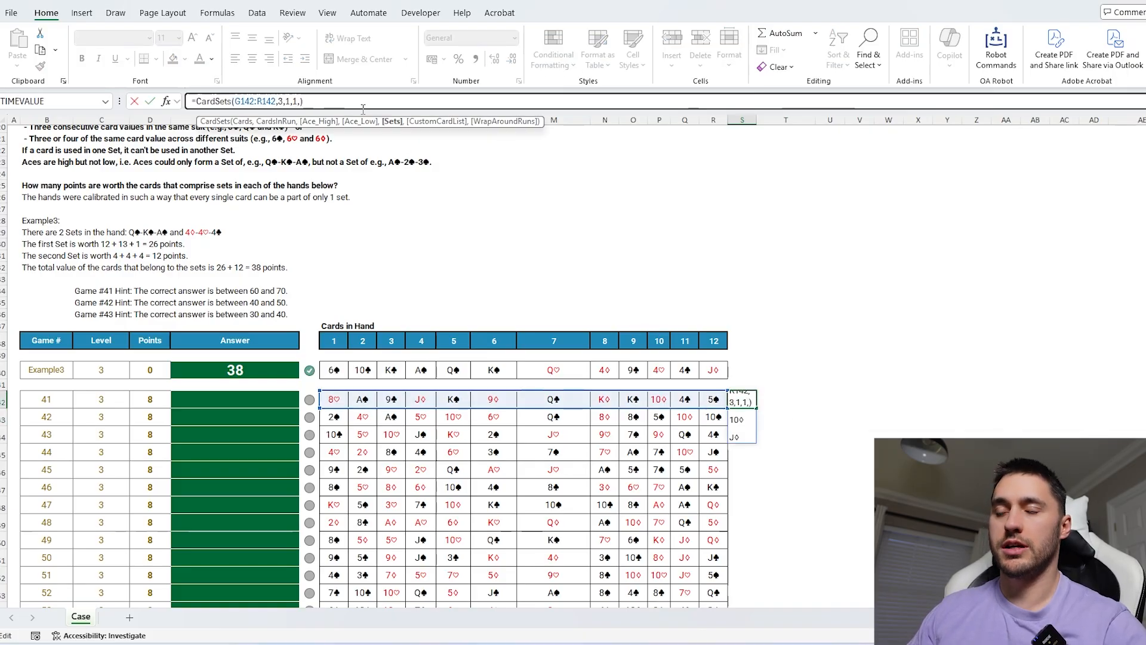
key(Return)
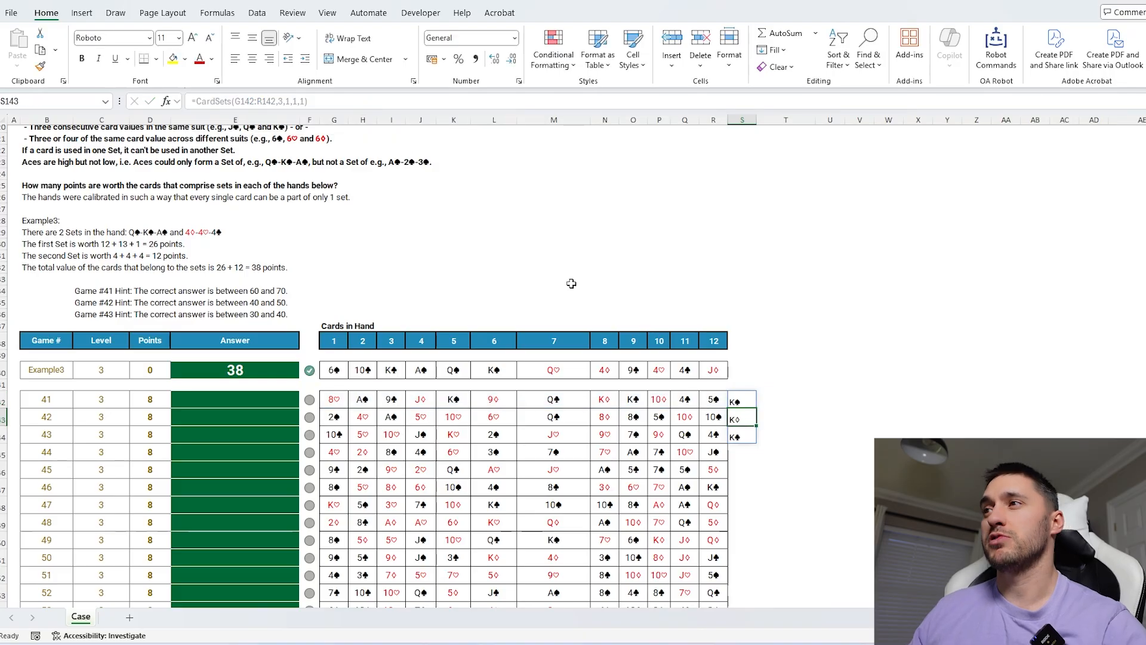
Compare the formula's spilled sets against the cards in game 41's hand.
drag(741, 401, 334, 400)
click(740, 404)
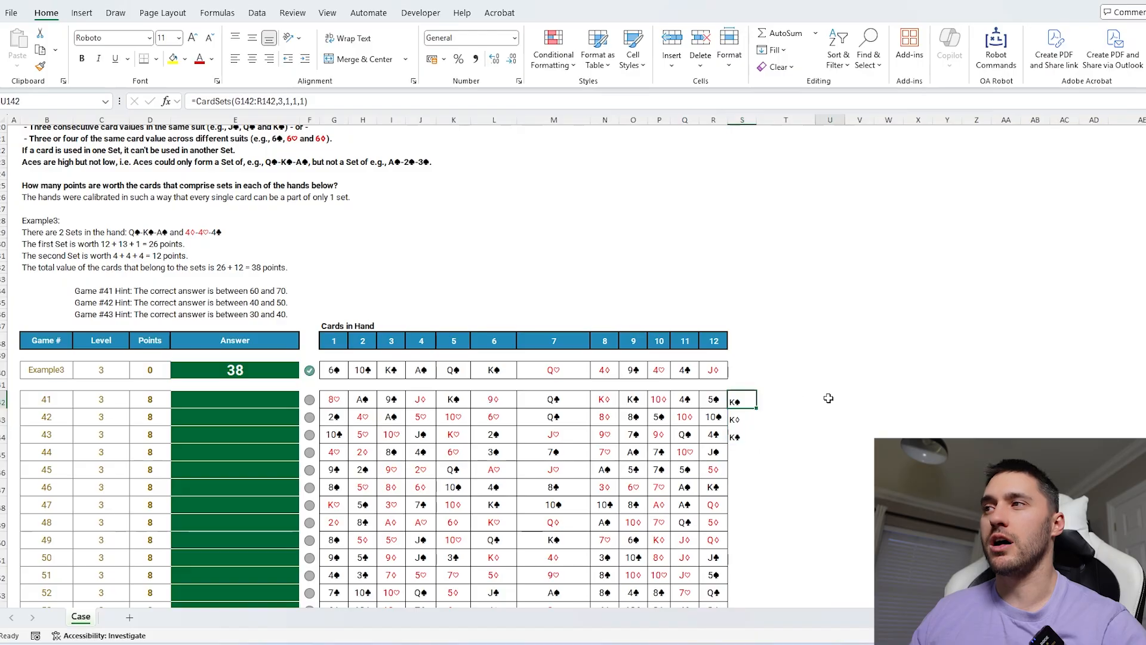
scroll(807, 398, up, 1)
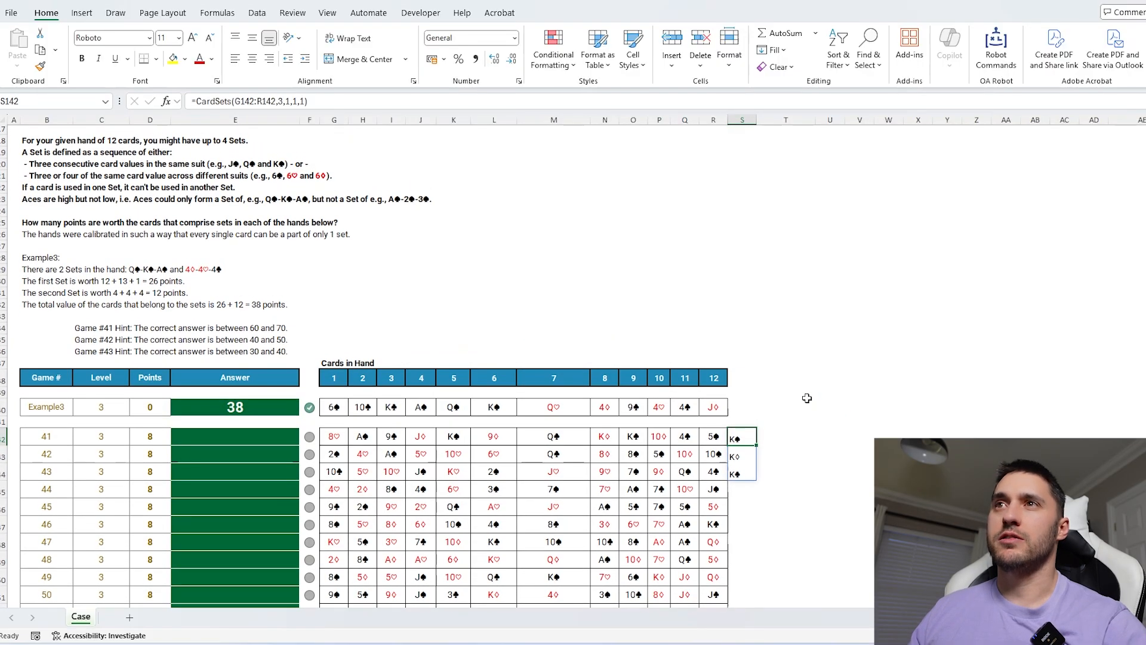
scroll(807, 399, up, 1)
scroll(807, 398, down, 3)
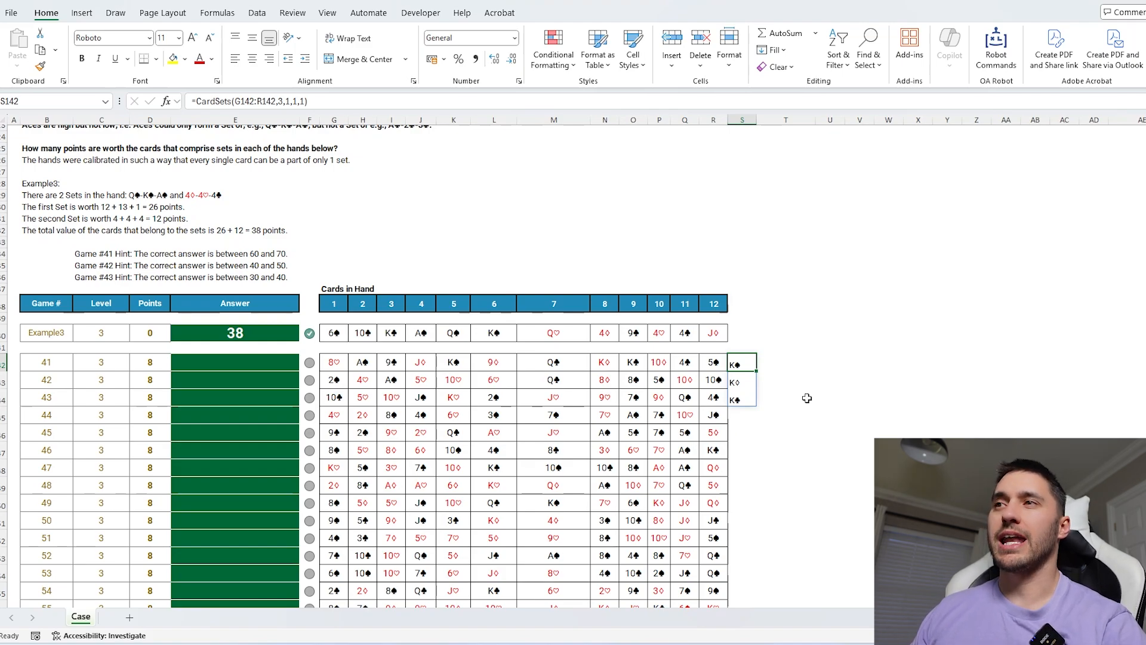
Copy the CardSets formula beside game 121 in the Level 7 case and point its range to G326:AD326.
double_click(745, 362)
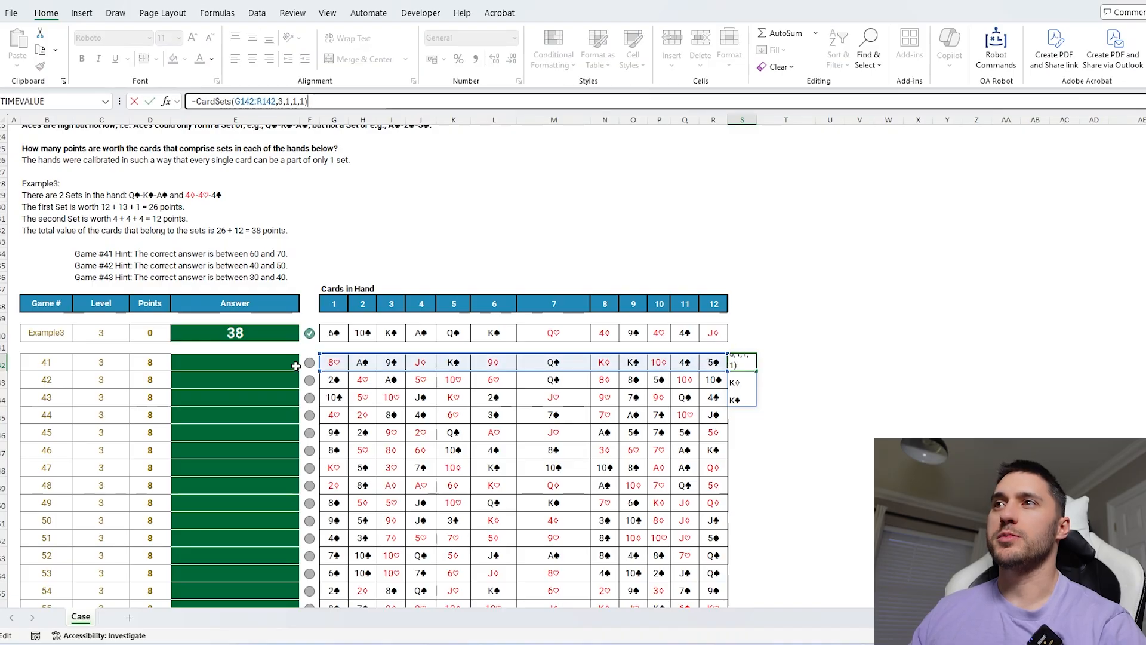
key(Escape)
key(ctrl+c)
scroll(750, 418, down, 20)
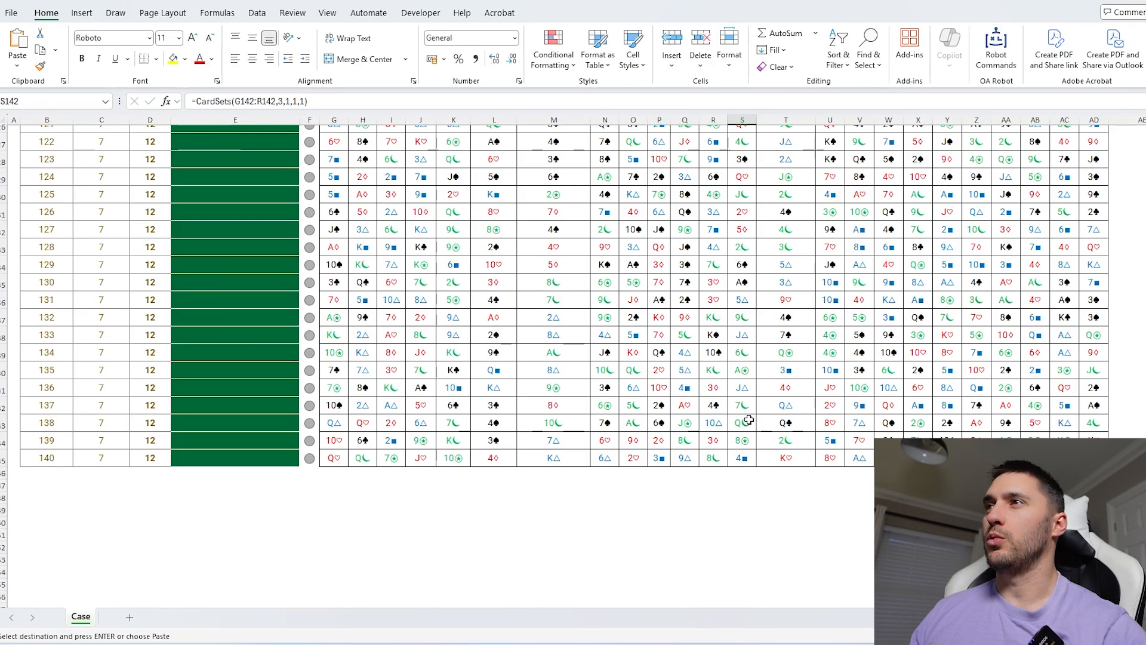
scroll(749, 418, up, 7)
click(1140, 271)
key(ctrl+v)
double_click(1134, 272)
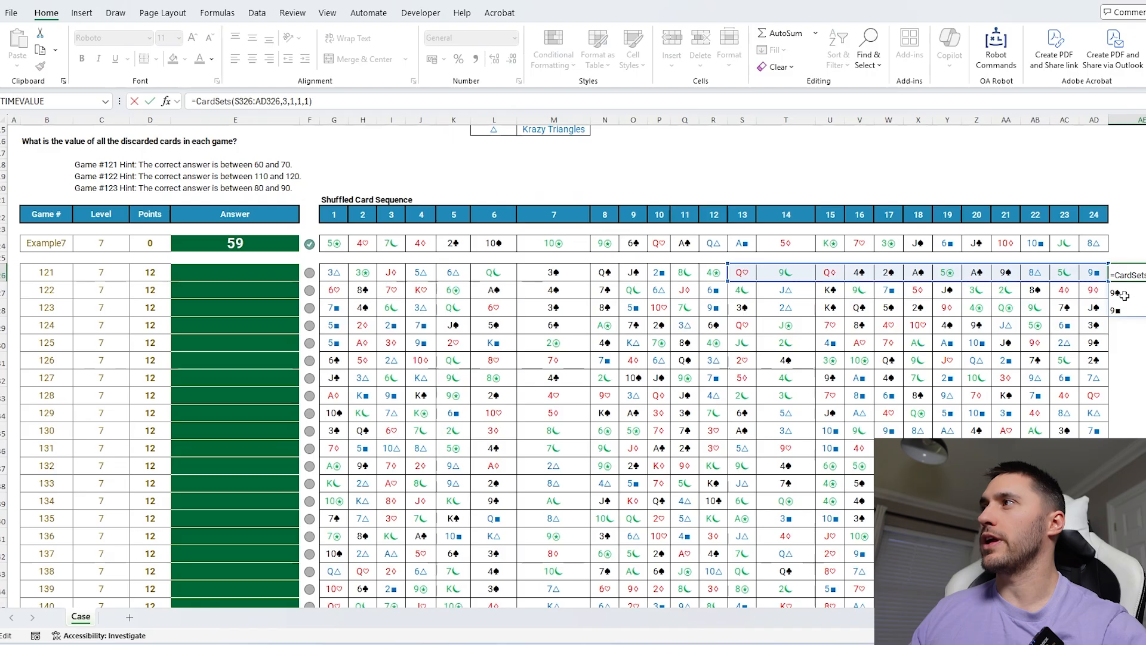
drag(729, 281, 331, 284)
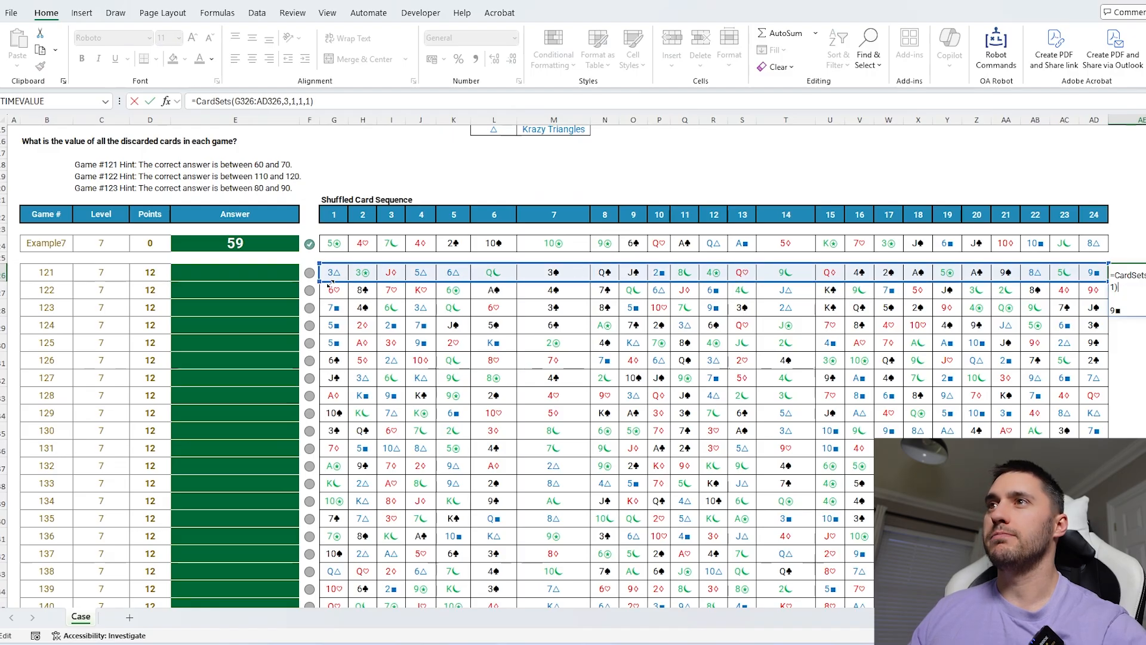
key(Return)
Inspect the sets spilled to the right of game 121's card sequence.
scroll(784, 330, right, 8)
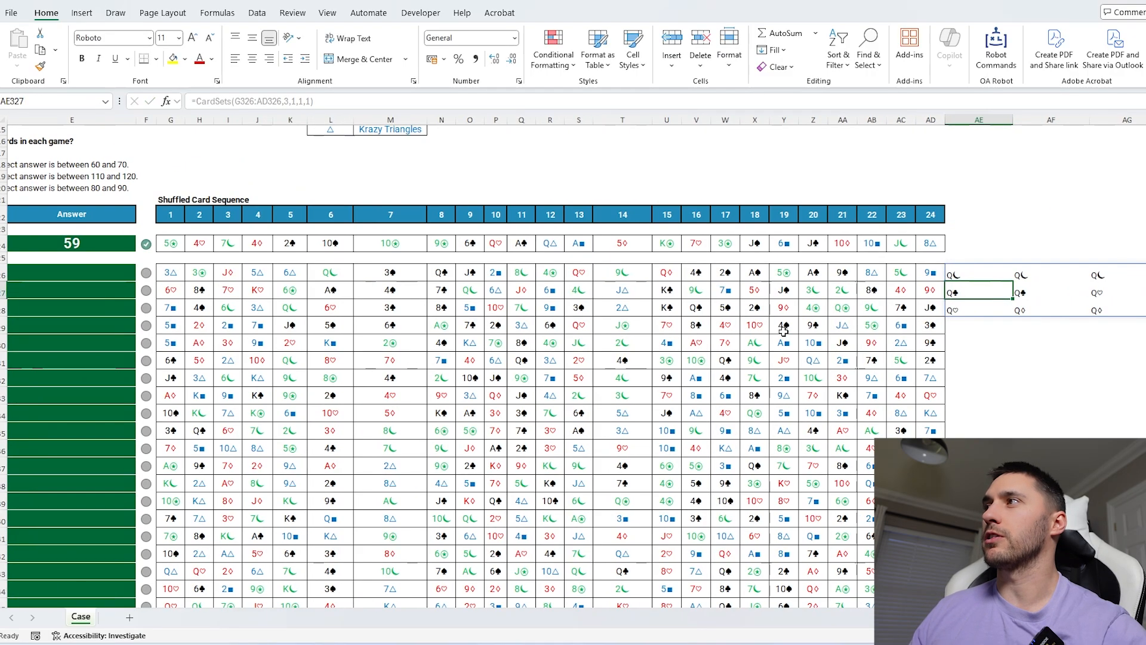
drag(469, 272, 928, 304)
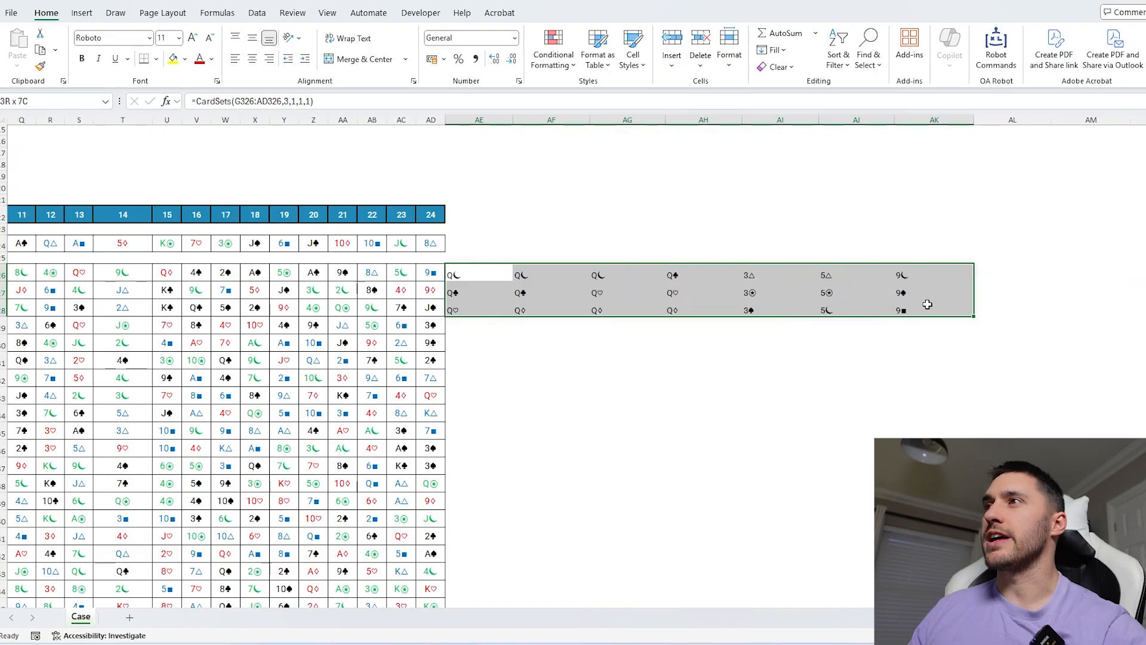
scroll(764, 394, right, 5)
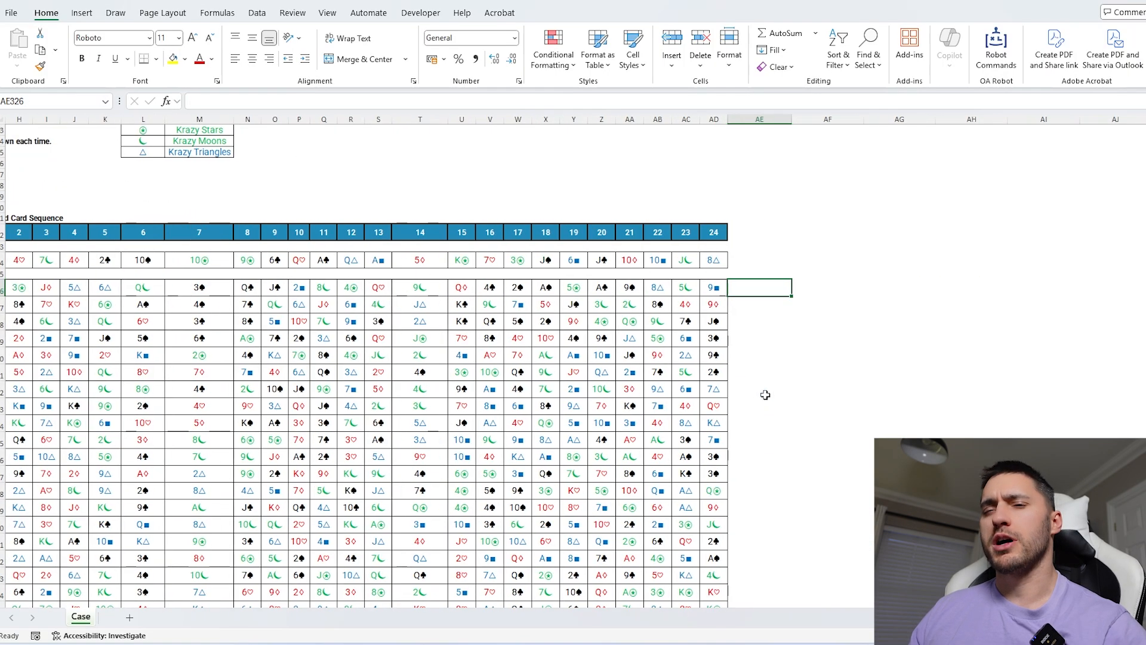
scroll(765, 394, left, 5)
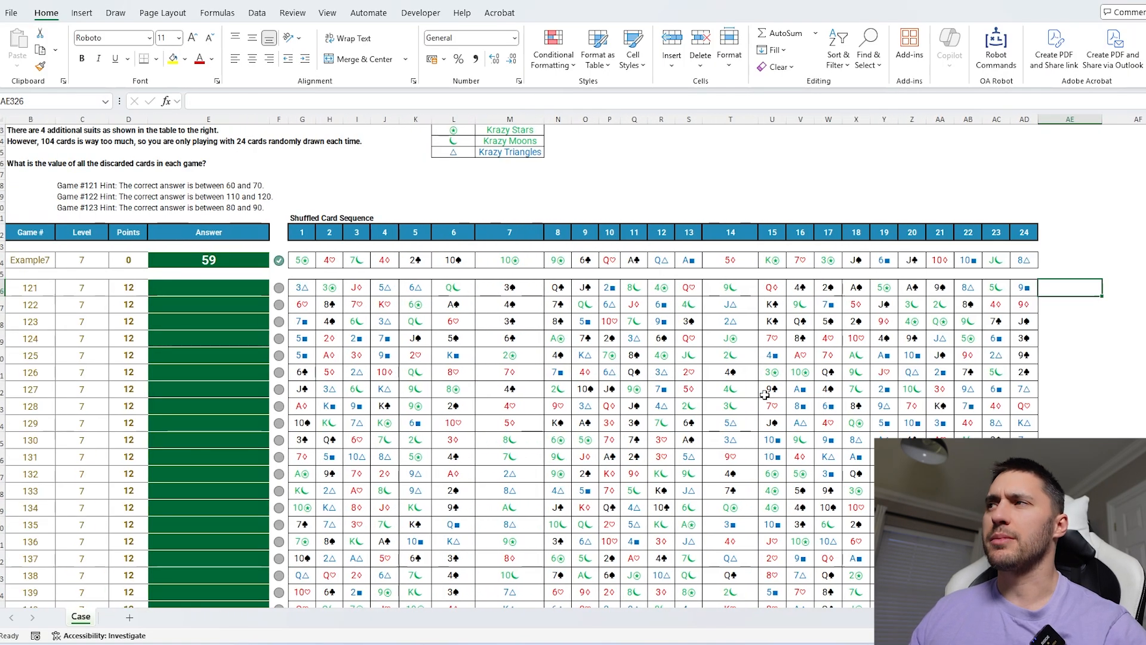
Open the Temple3 sheet and examine its maze map of paths and terrain.
scroll(764, 394, left, 1)
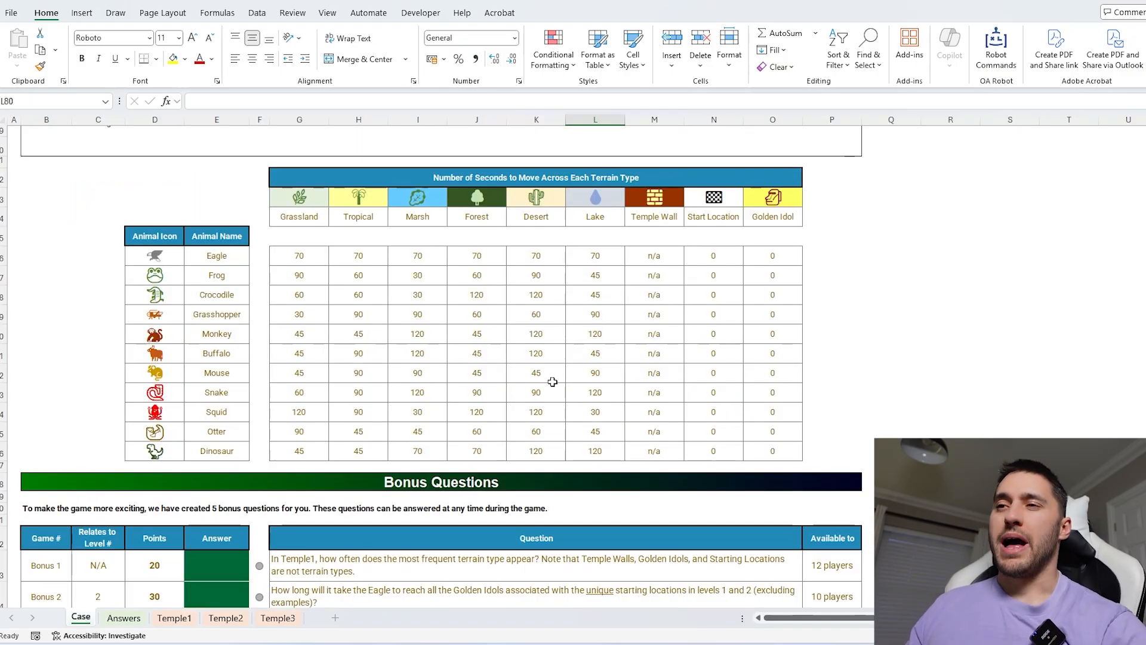
scroll(553, 381, up, 1)
click(278, 617)
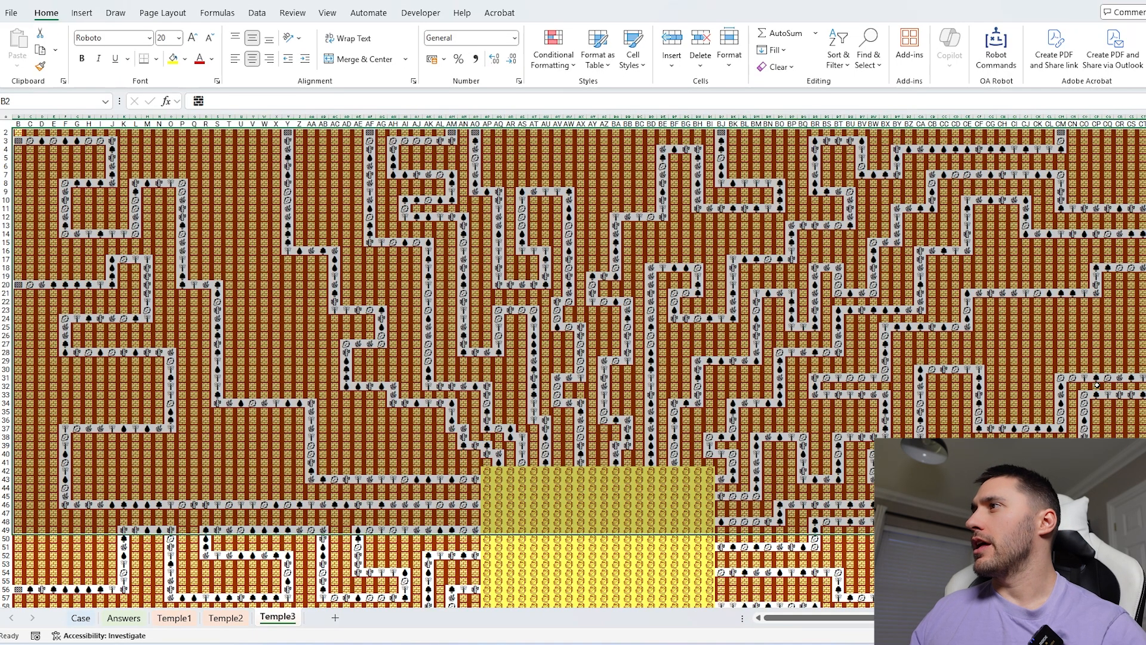
scroll(1080, 382, up, 3)
scroll(823, 390, up, 1)
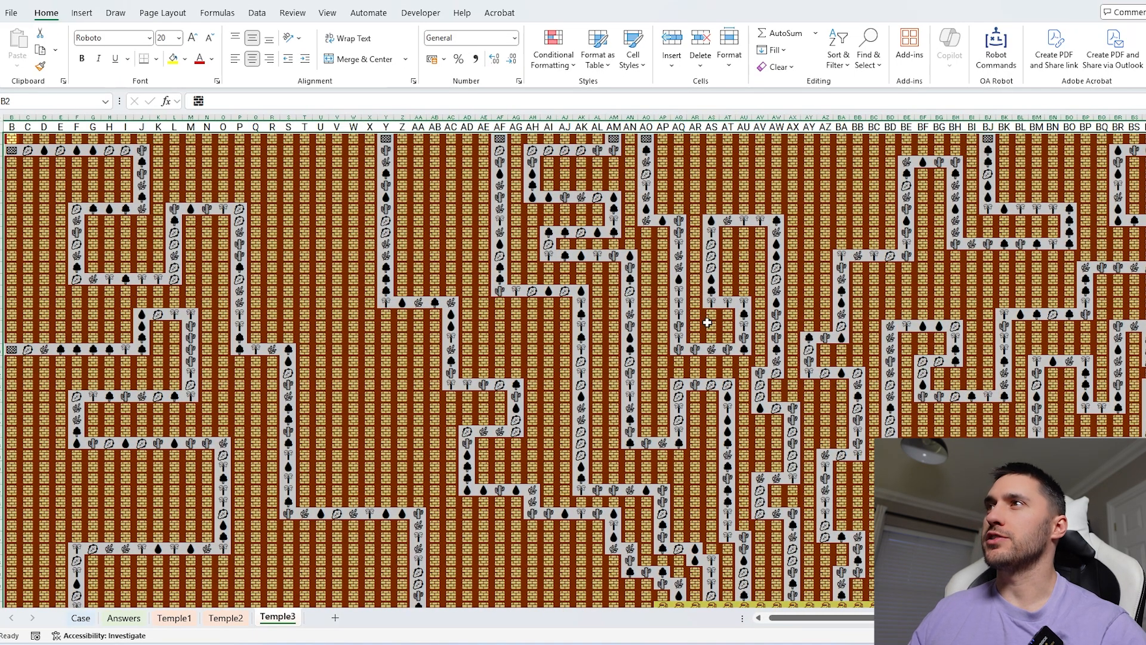
drag(647, 138, 679, 221)
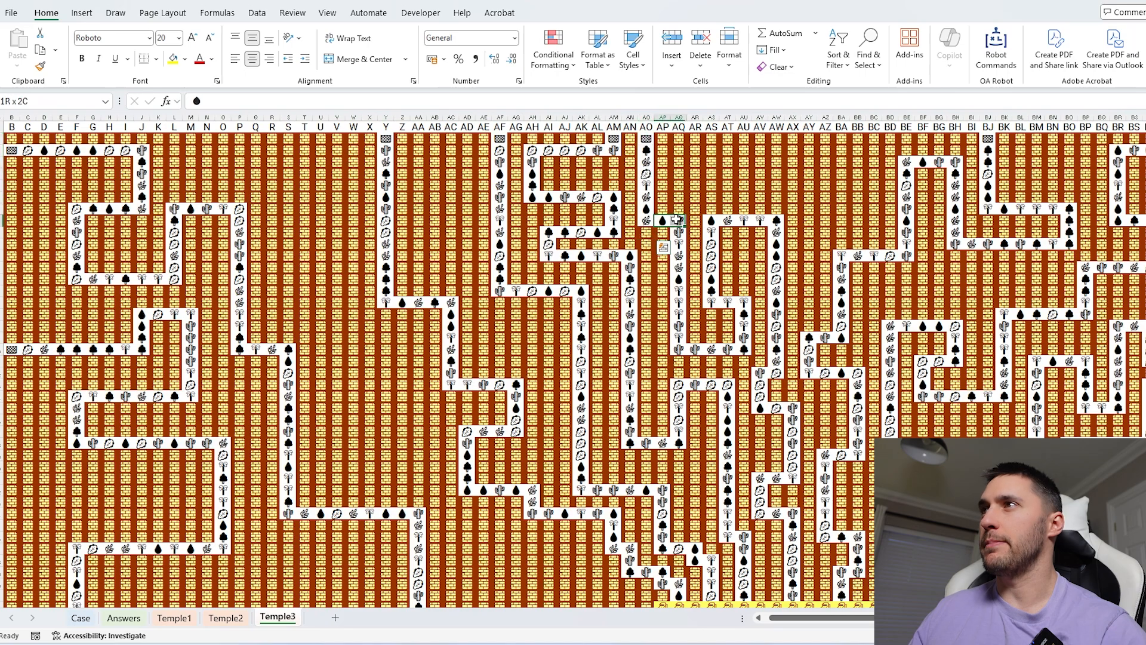
Inspect cells along the paths of the Temple3 maze map.
click(680, 233)
click(694, 338)
click(647, 139)
scroll(789, 416, down, 3)
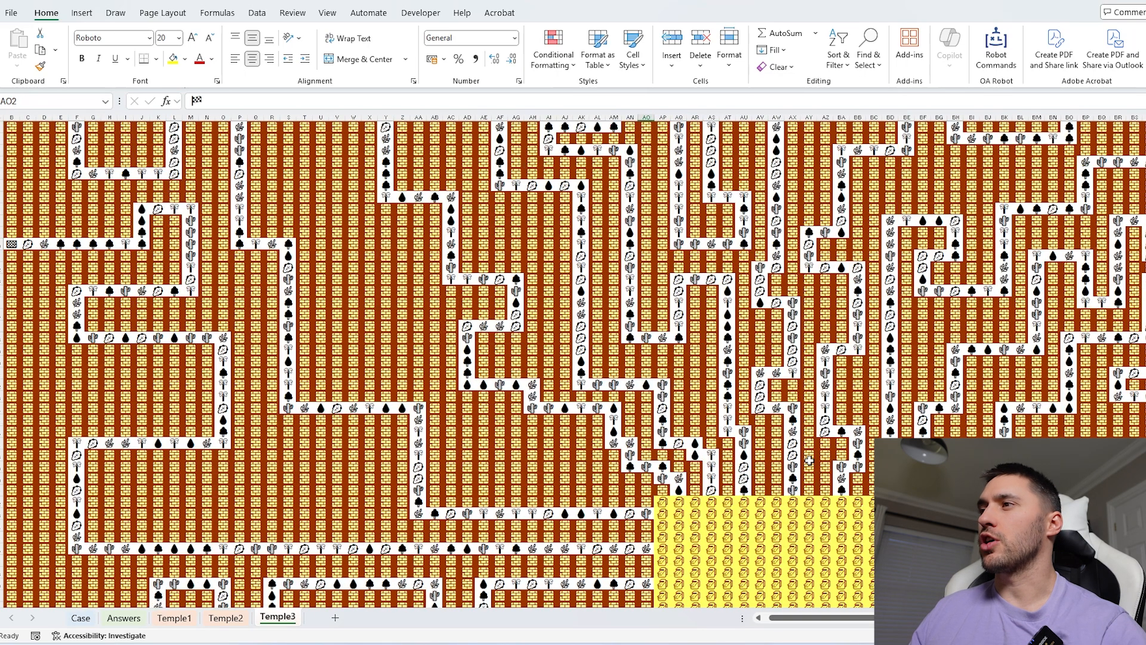
click(792, 501)
scroll(792, 502, up, 3)
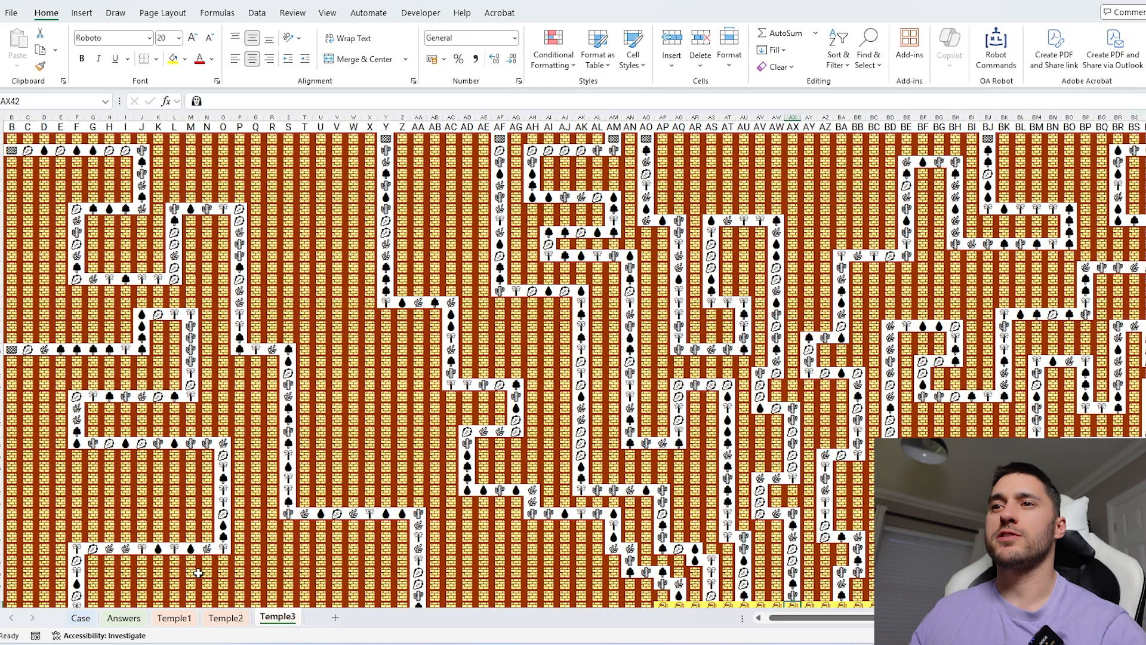
Return to the Case sheet and review the table of animal travel times per terrain type.
click(81, 618)
scroll(245, 452, up, 3)
scroll(186, 378, down, 3)
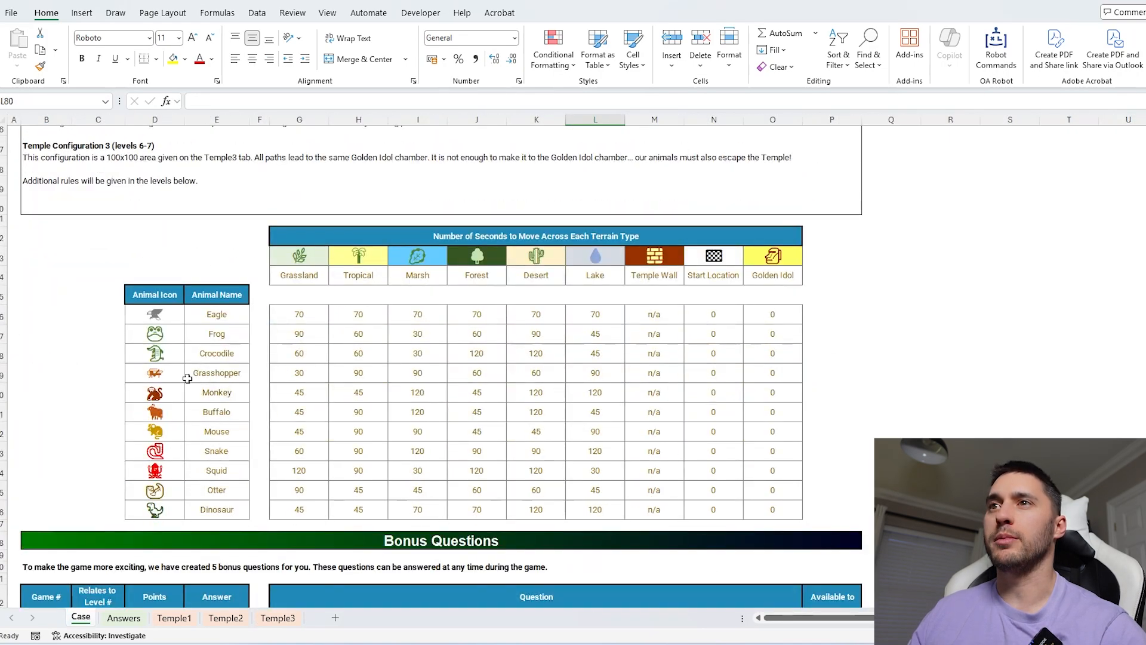
drag(158, 320, 156, 493)
Inspect the MazeDistance formula in game 1's answer cell.
scroll(486, 422, down, 10)
click(216, 428)
click(495, 101)
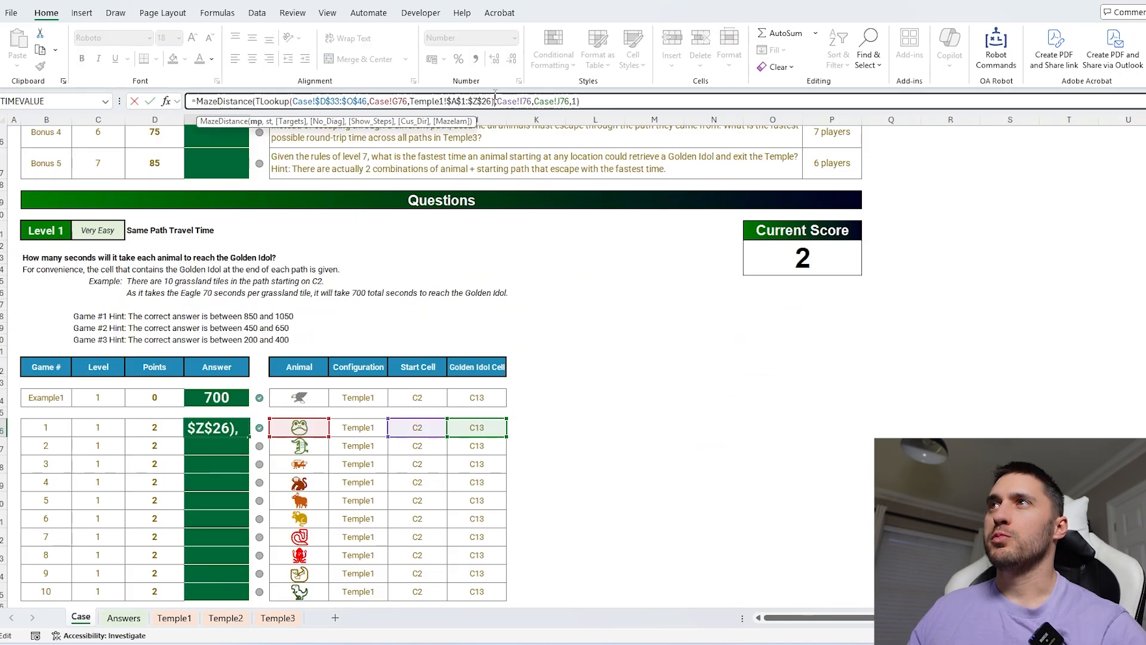
drag(602, 100, 198, 101)
key(Escape)
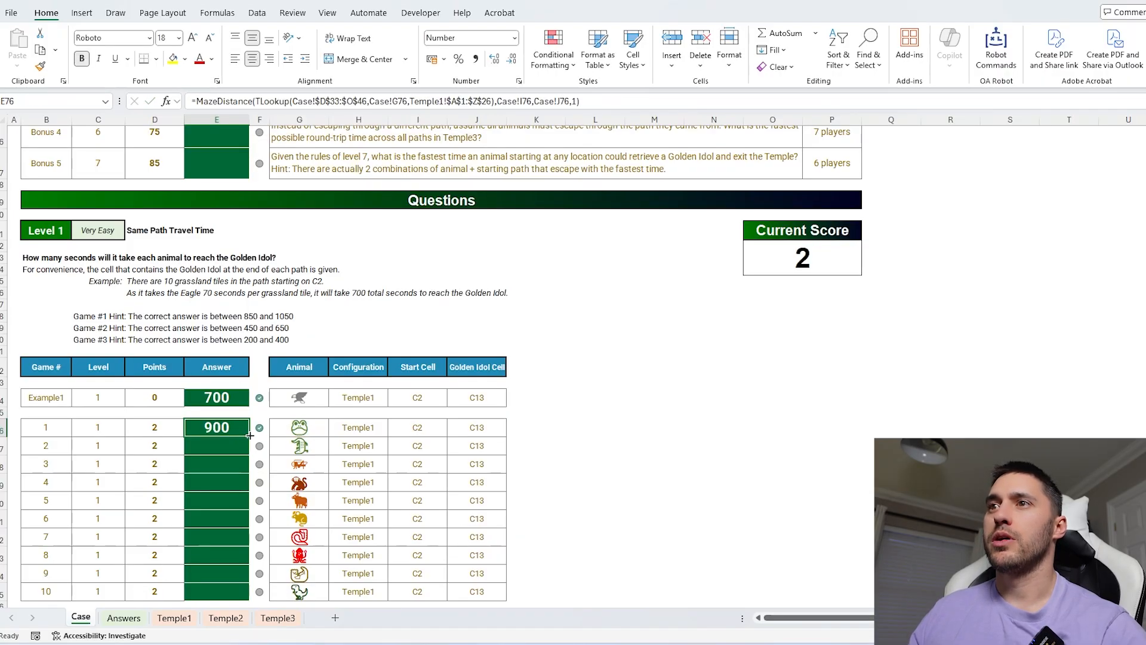
Fill game 1's MazeDistance formula down through game 10's answer.
double_click(249, 435)
scroll(271, 388, down, 5)
Copy the formula from game 10 into game 11's answer and fill it down through the Level 2 games.
click(224, 358)
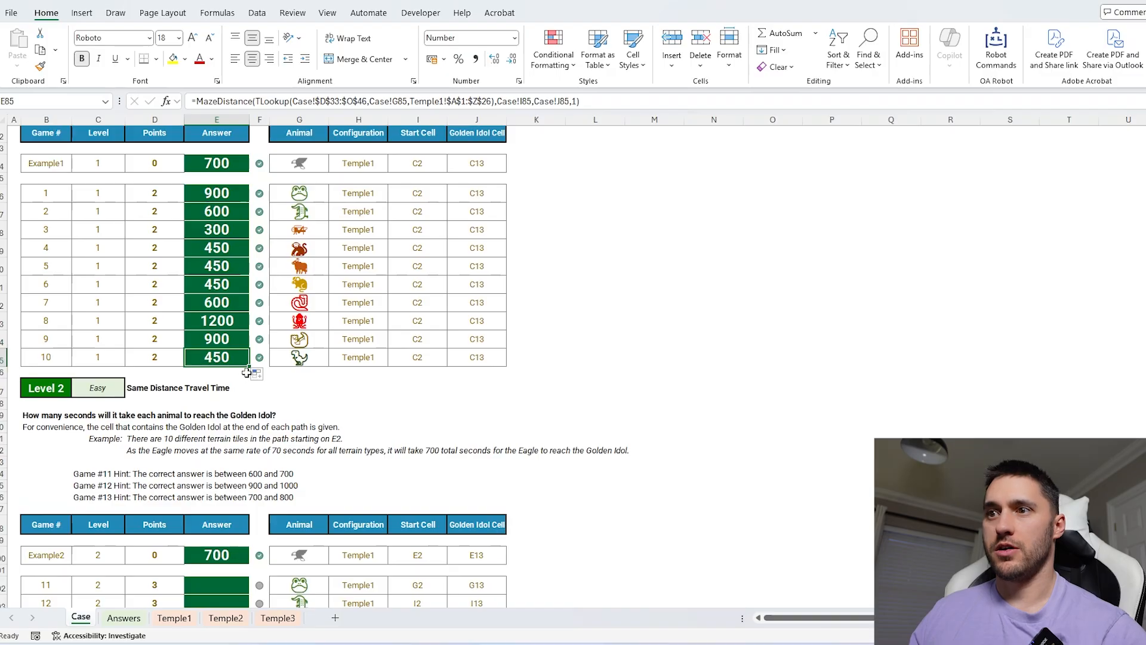
key(ctrl+c)
scroll(245, 388, down, 3)
click(239, 412)
key(ctrl+v)
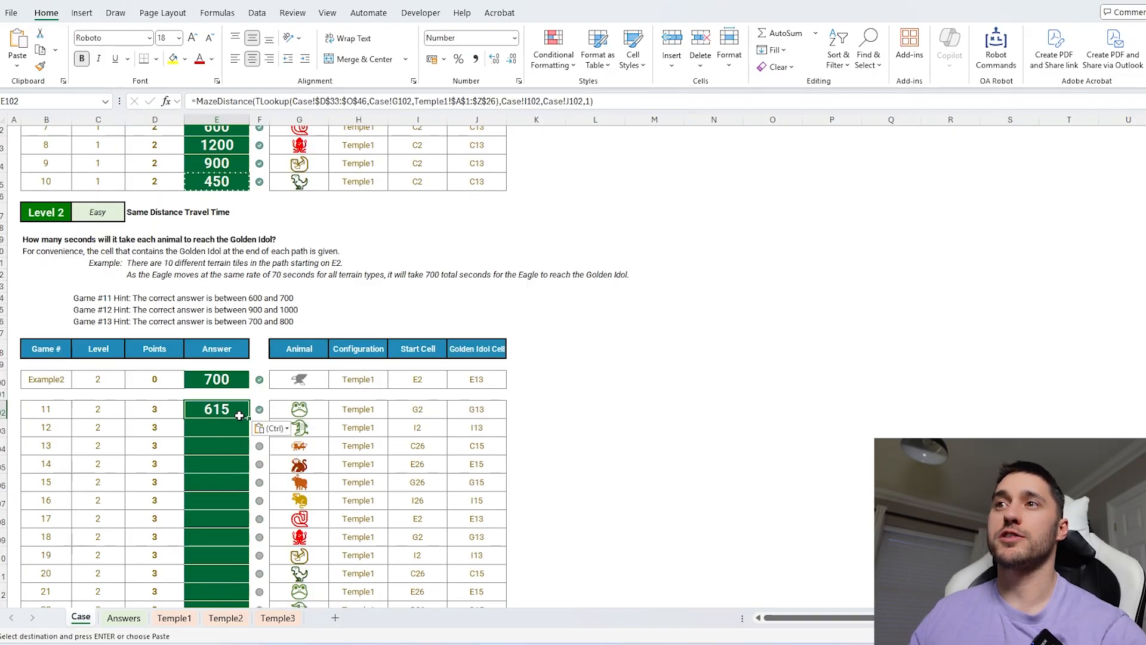
double_click(239, 415)
Copy the formula from game 30 into game 31's answer and fill it down through the Level 3 games.
scroll(227, 418, down, 6)
click(220, 458)
key(ctrl+c)
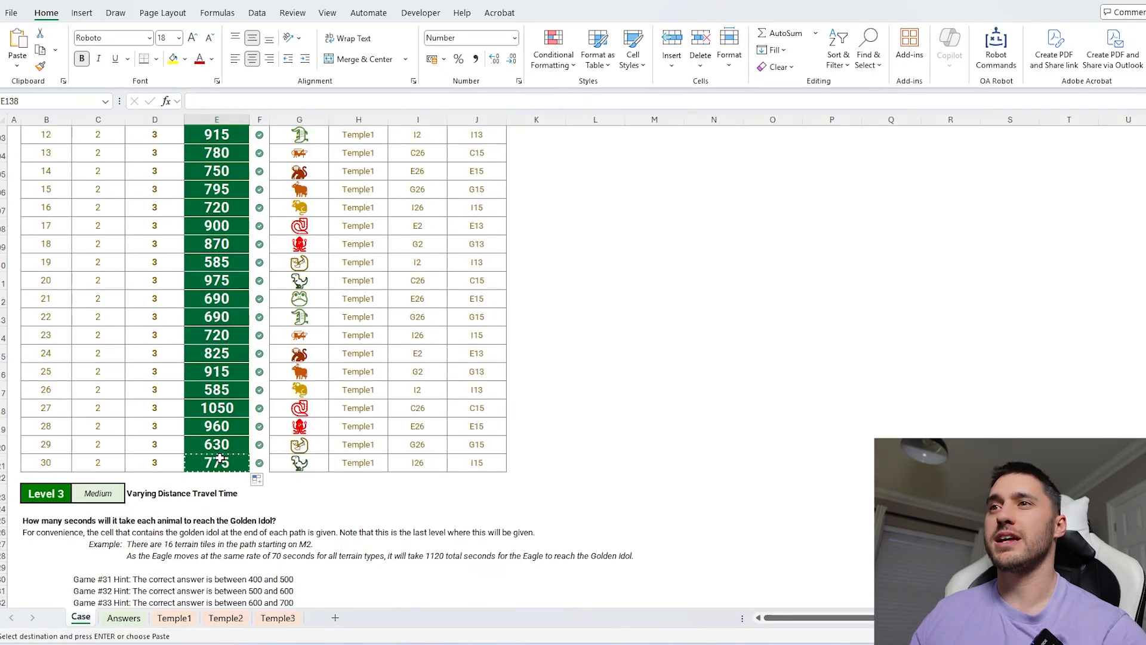
scroll(221, 459, down, 4)
click(220, 455)
key(ctrl+v)
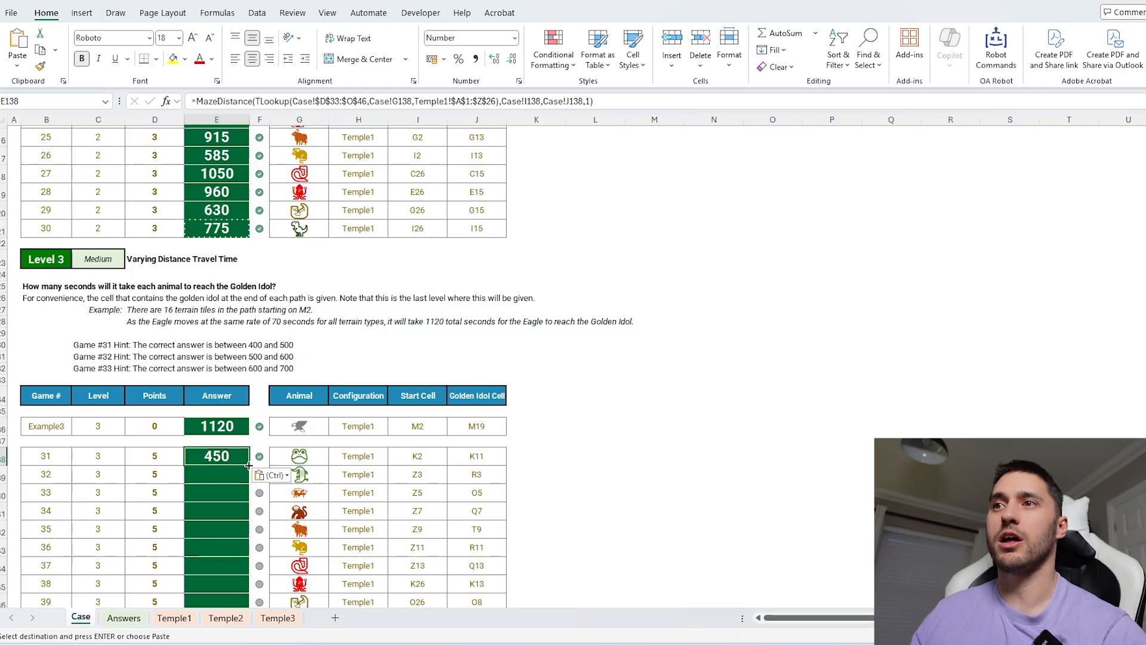
double_click(248, 465)
Inspect the MazeDistance formula in game 31's answer cell.
scroll(467, 473, down, 4)
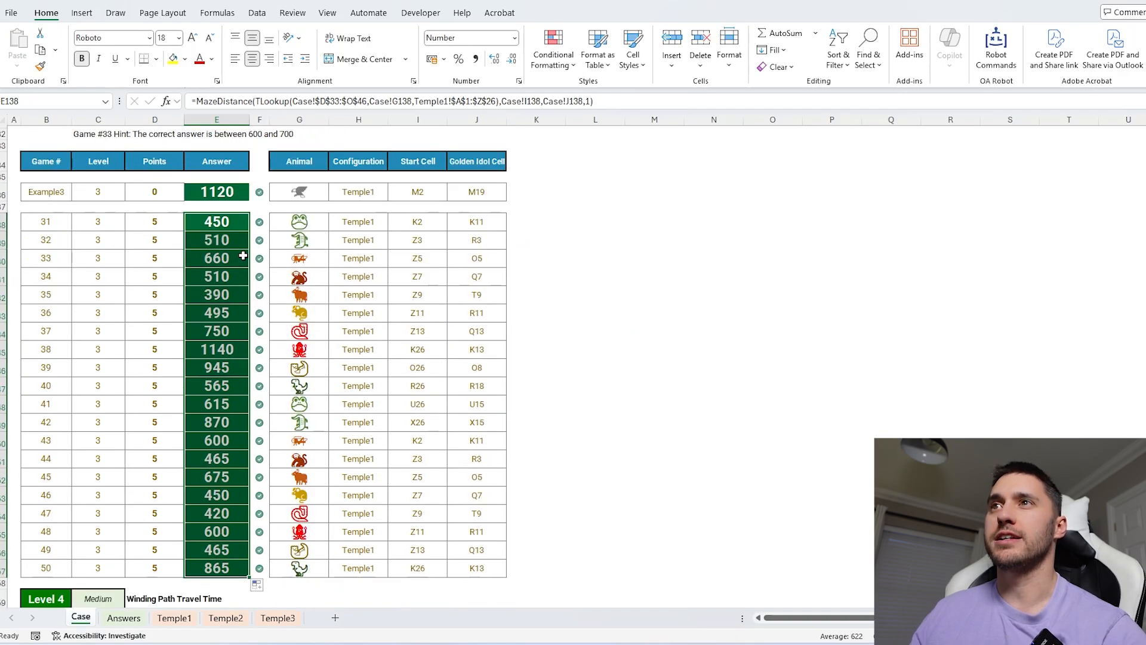
click(237, 101)
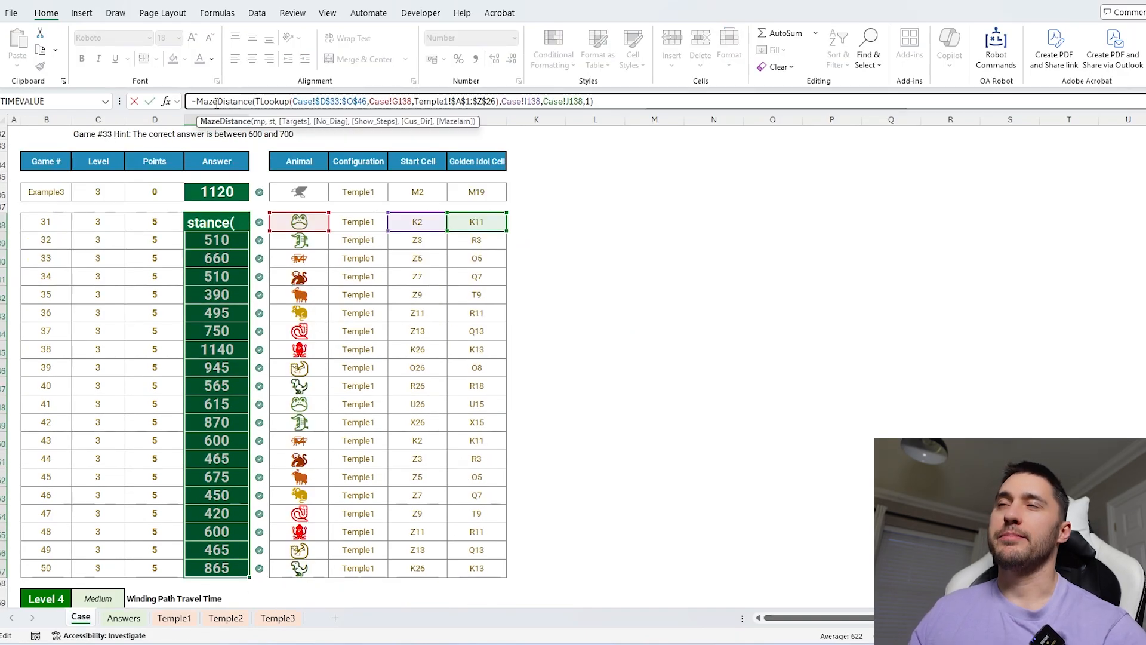
key(Escape)
Copy game 50's answer formula and browse the Level 4 and Level 5 questions.
scroll(358, 410, down, 5)
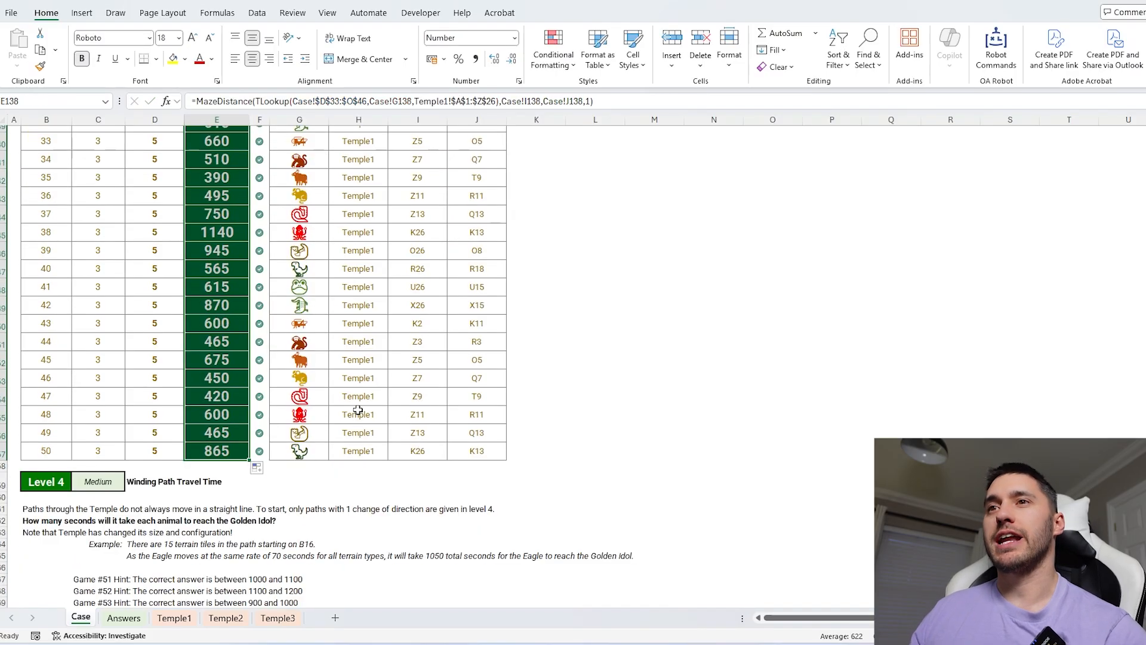
click(229, 388)
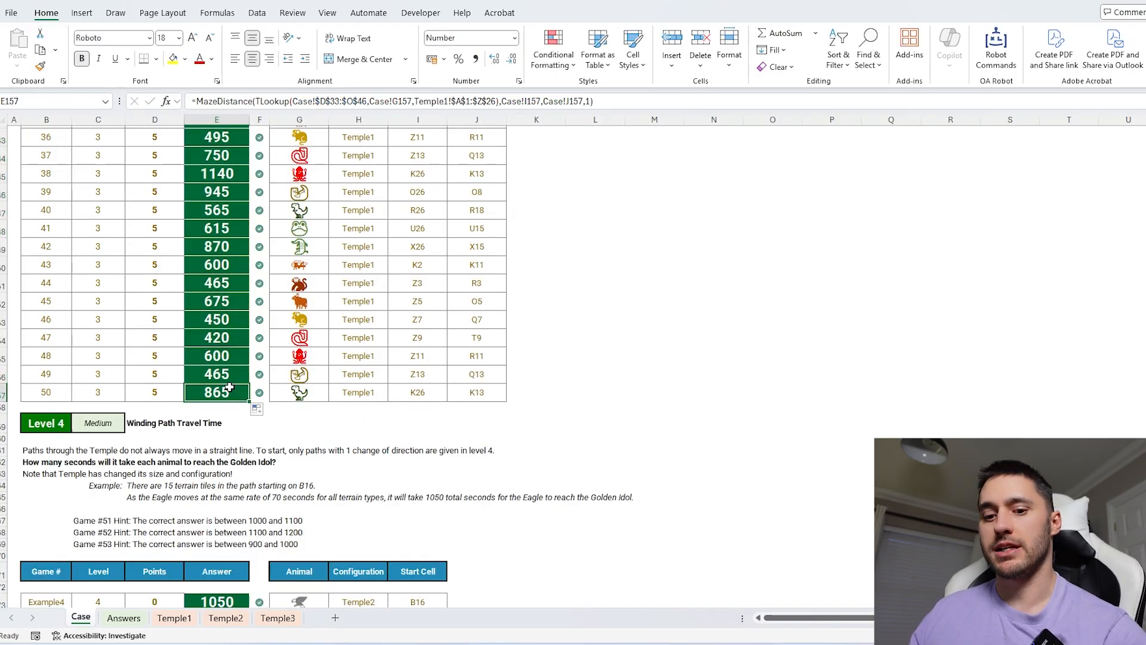
key(ctrl+c)
scroll(293, 391, down, 4)
scroll(292, 391, up, 8)
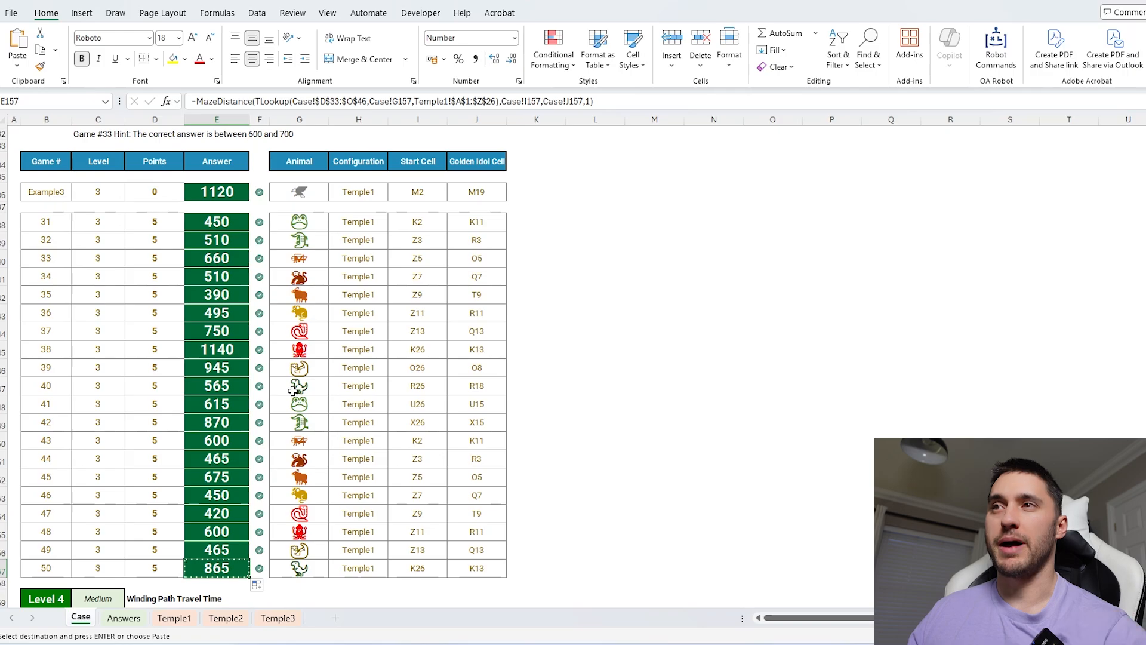
click(654, 350)
scroll(527, 384, up, 15)
scroll(477, 372, down, 4)
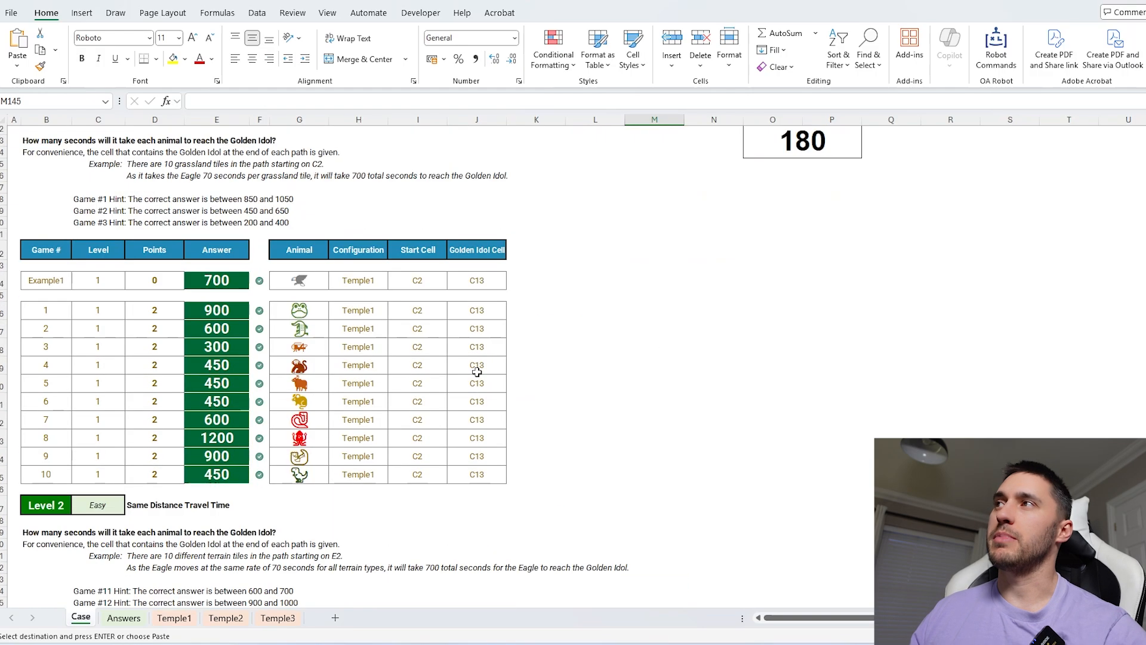
scroll(477, 371, up, 4)
scroll(584, 370, down, 15)
scroll(584, 369, down, 20)
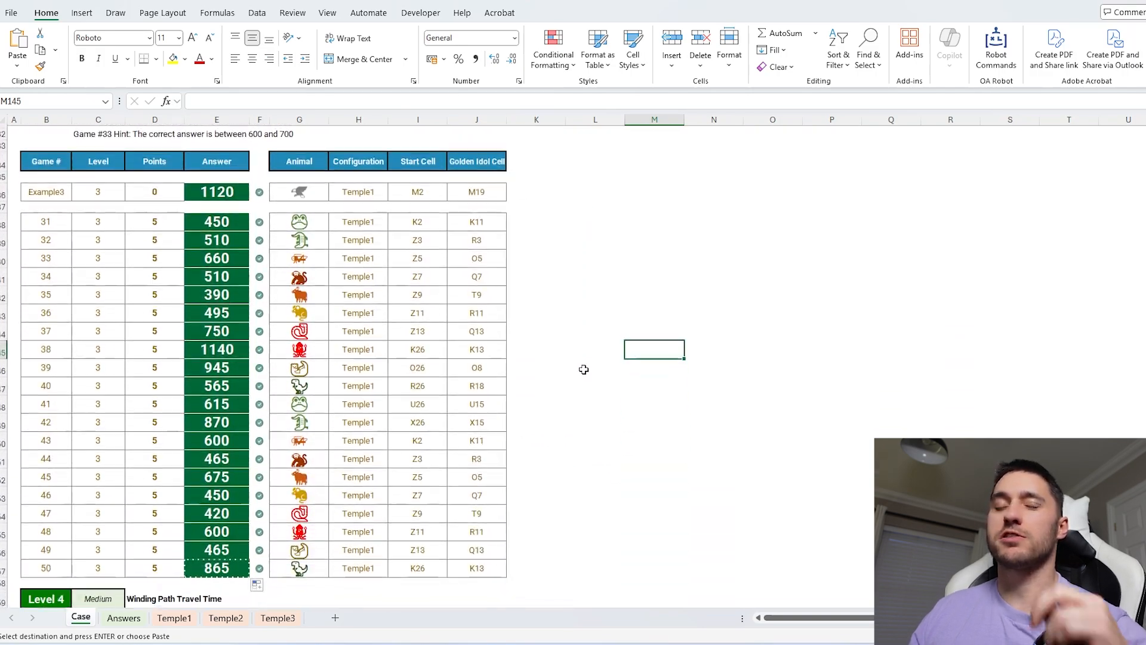
click(398, 223)
scroll(476, 432, down, 15)
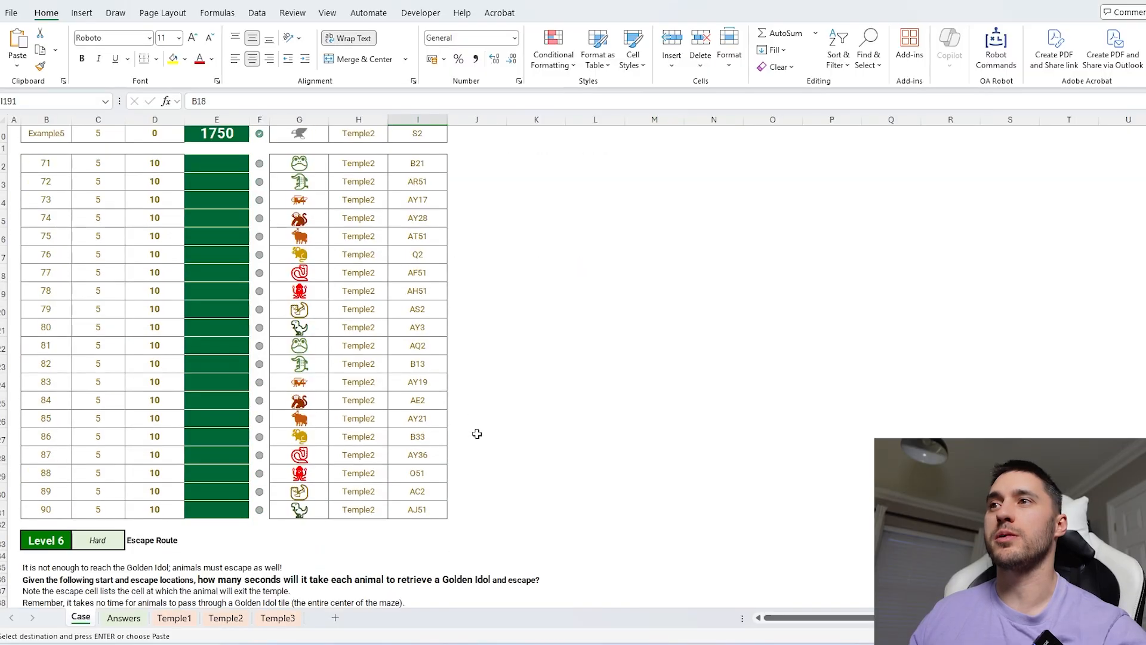